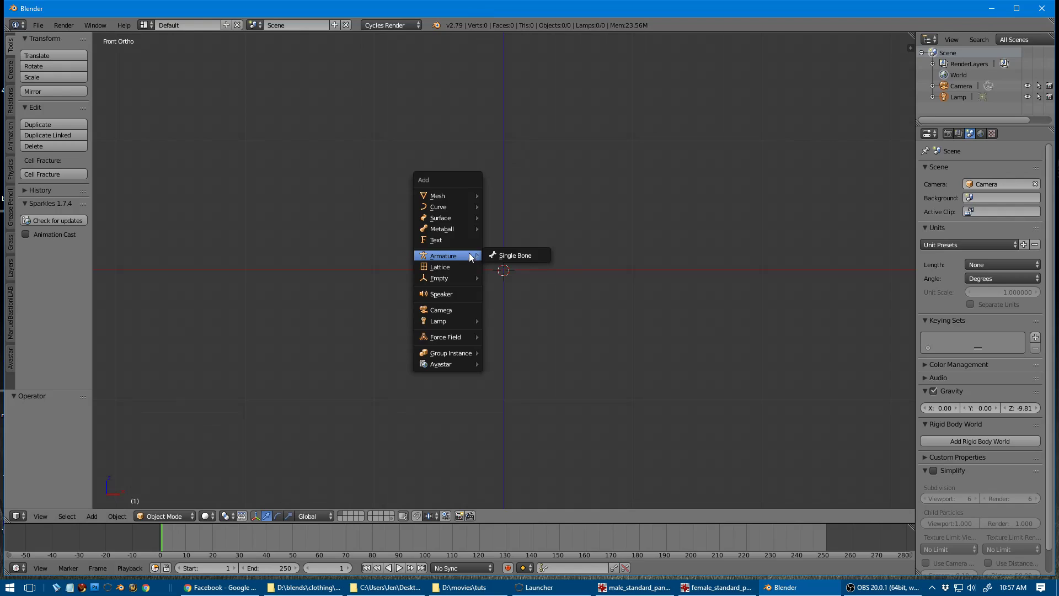
Step: Add a cylinder mesh with 32 vertices, radius 0.220, depth 2.000 and no cap fill at the scene's origin
mouse_move(465, 368)
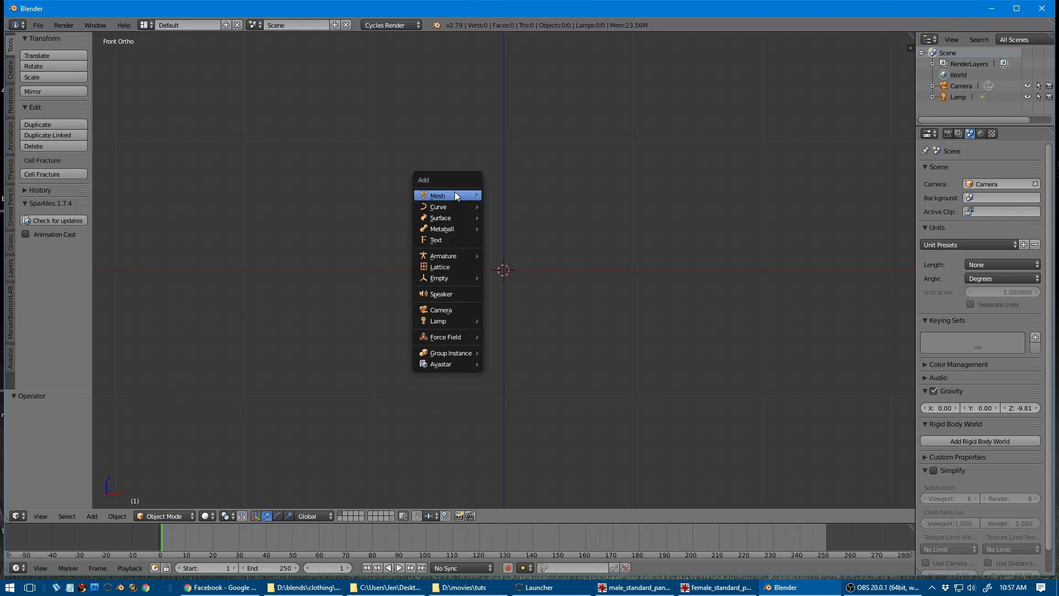
mouse_move(472, 195)
left_click(539, 250)
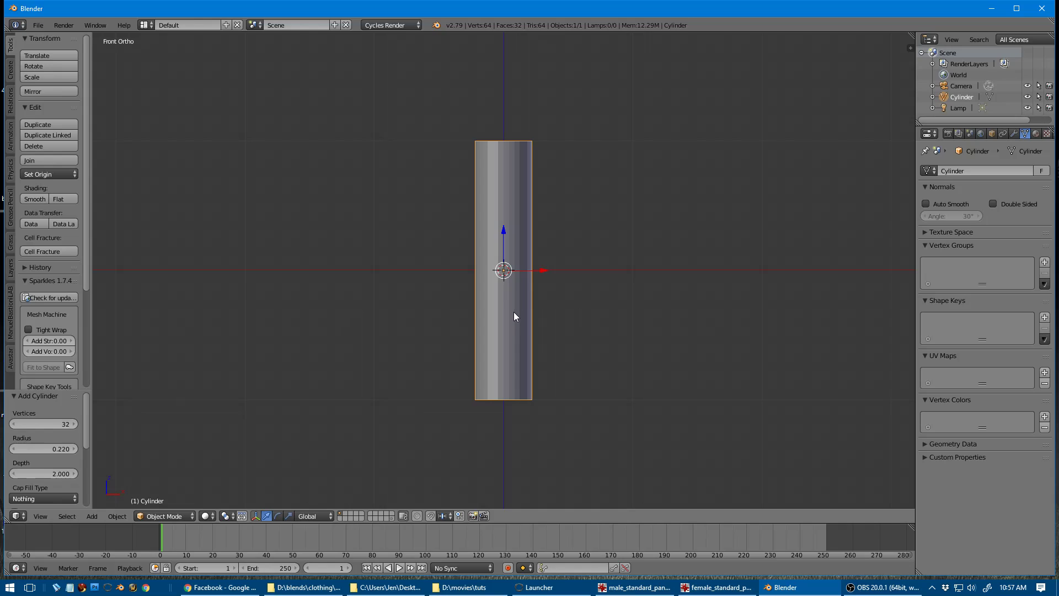
Step: Cut 25 evenly spaced horizontal edge loops around the cylinder in Edit Mode, and return to Object Mode
key("Tab")
key("ctrl+r")
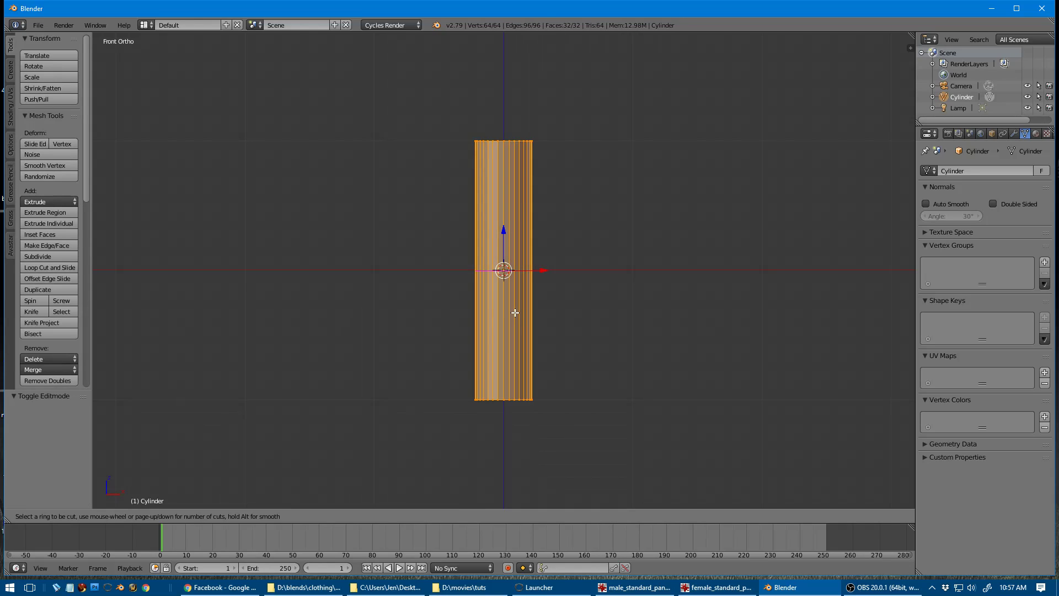
scroll(491, 300, "up", 20)
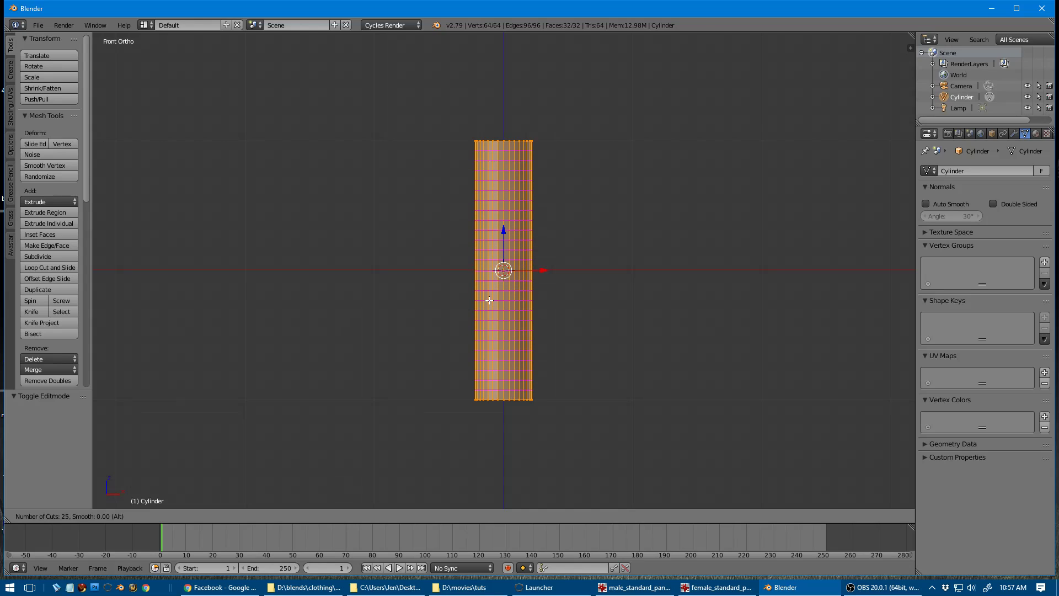
left_click(489, 301)
left_click(489, 300)
key("a")
key("a")
key("Tab")
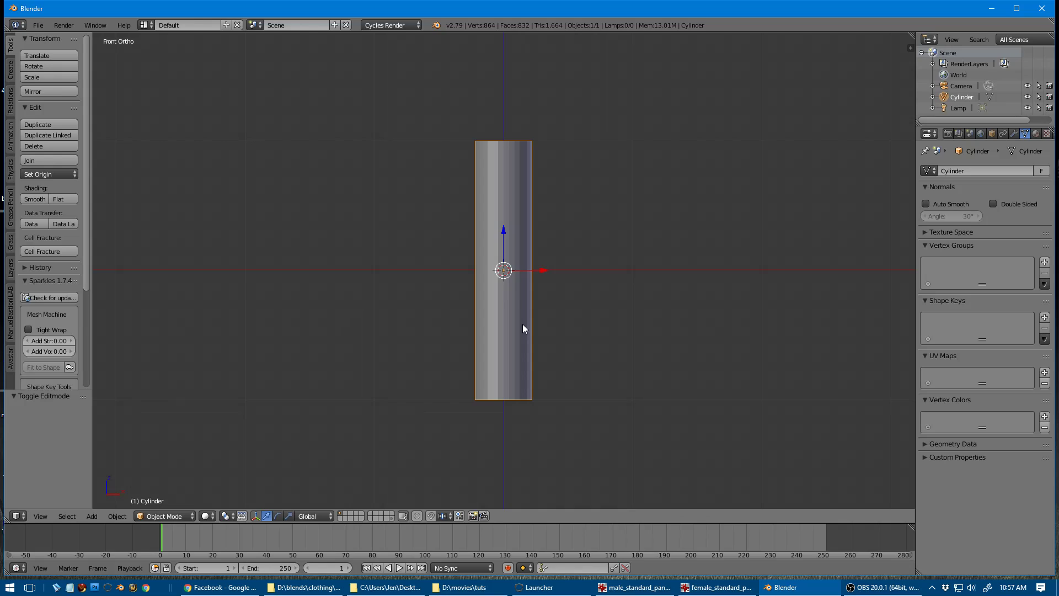
Step: Duplicate the cylinder and move the copy about 0.92 units along the positive X axis
key("shift+d")
right_click(523, 324)
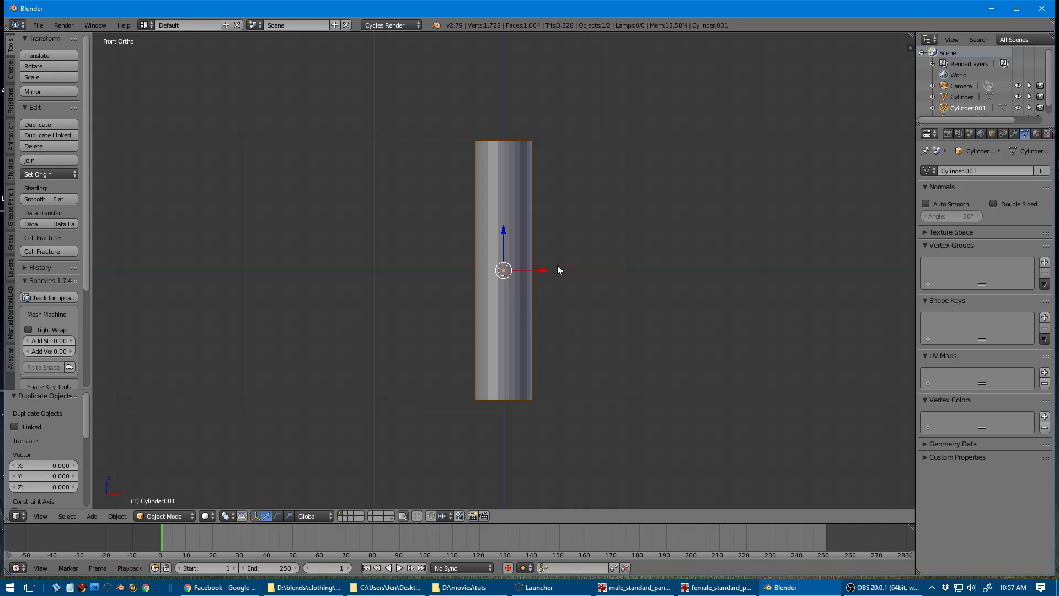
left_click_drag(544, 267, 662, 278)
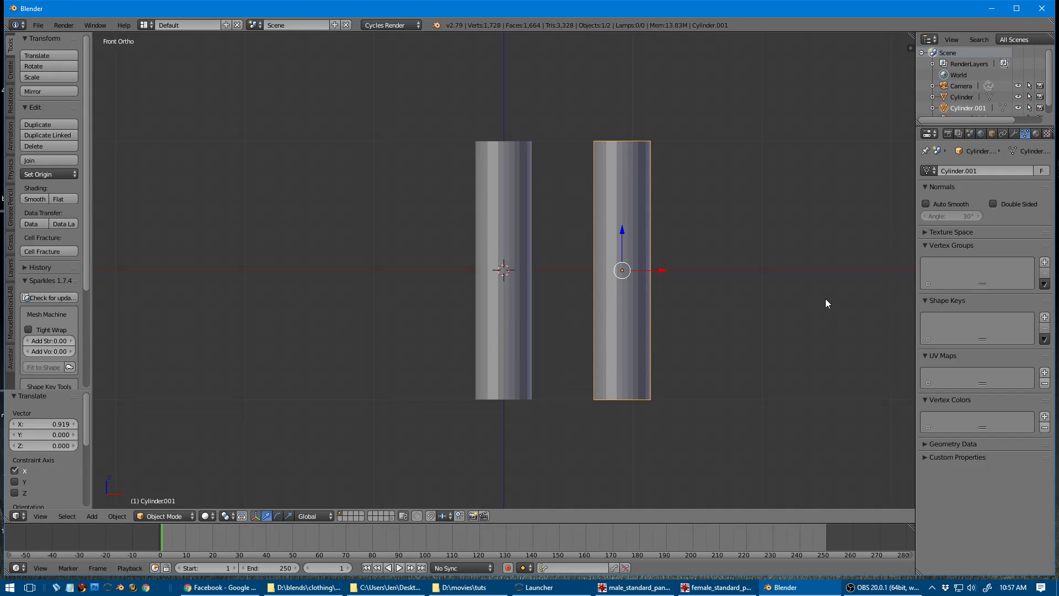
Step: Shorten the duplicate cylinder along Z, scaling it by about 0.64 and again by about 1.3
key("s")
key("z")
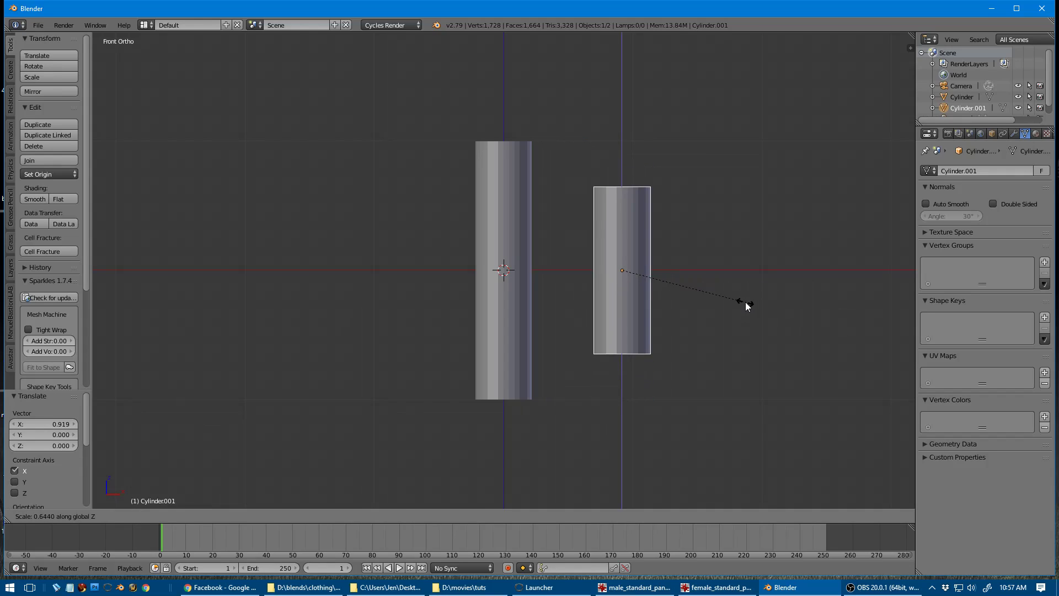
left_click(743, 303)
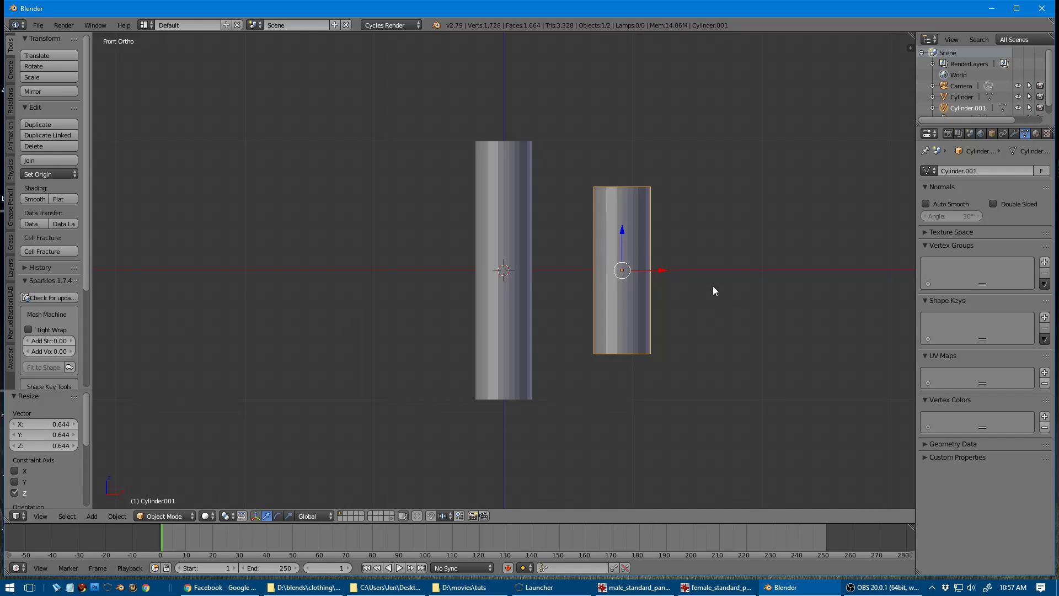
key("s")
key("z")
left_click(740, 302)
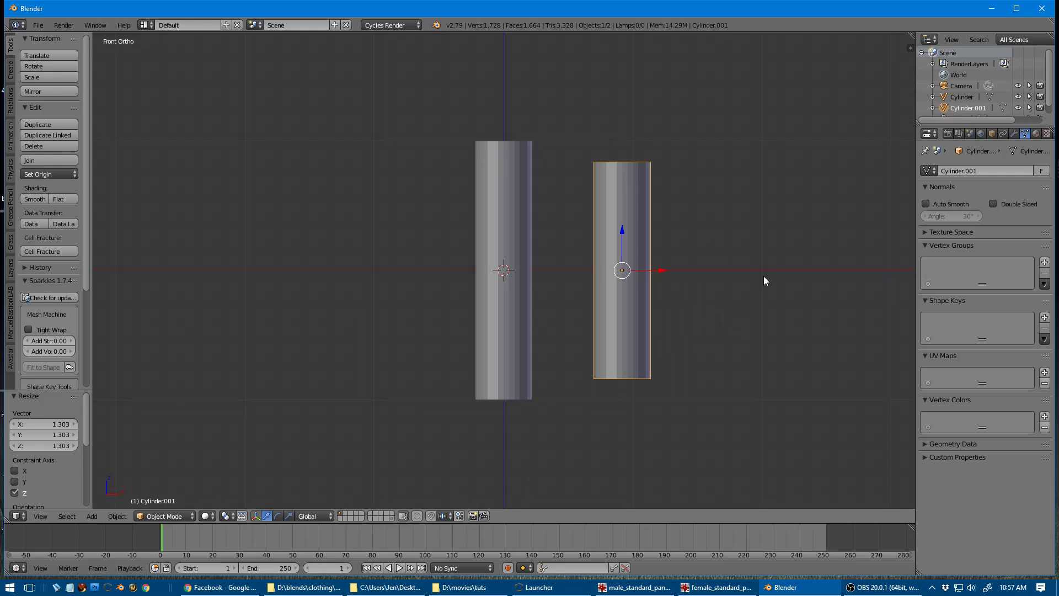
Step: Widen the duplicate cylinder on X and Y with Z locked, and give it a new material
key("s")
key("shift+z")
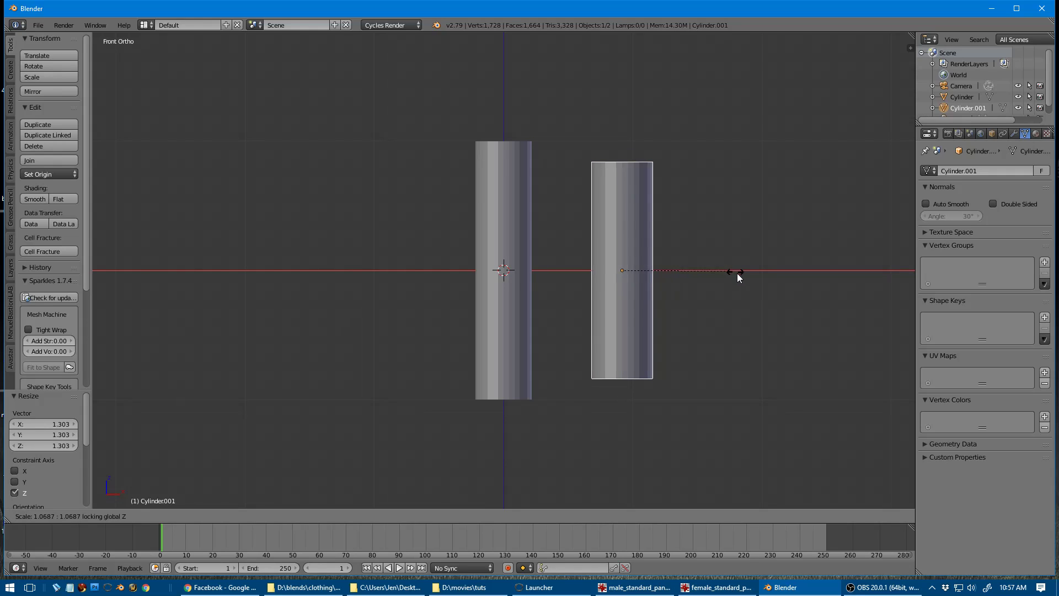
left_click(756, 289)
left_click(1035, 133)
left_click(978, 206)
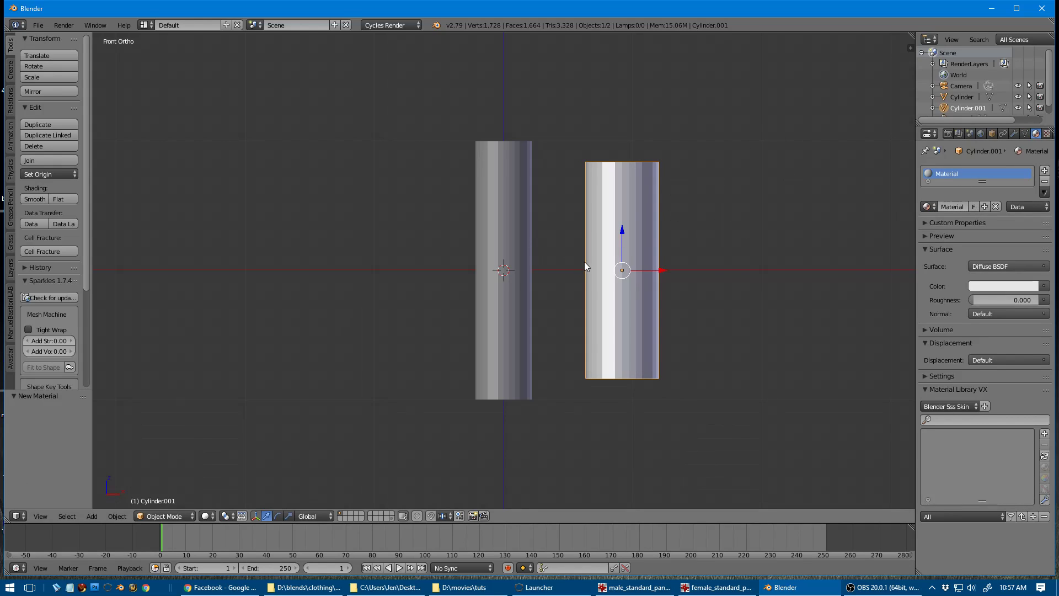
Step: Add a single-bone armature inside the original cylinder and move it down about 1 unit along Z, using wireframe shading
right_click(490, 221)
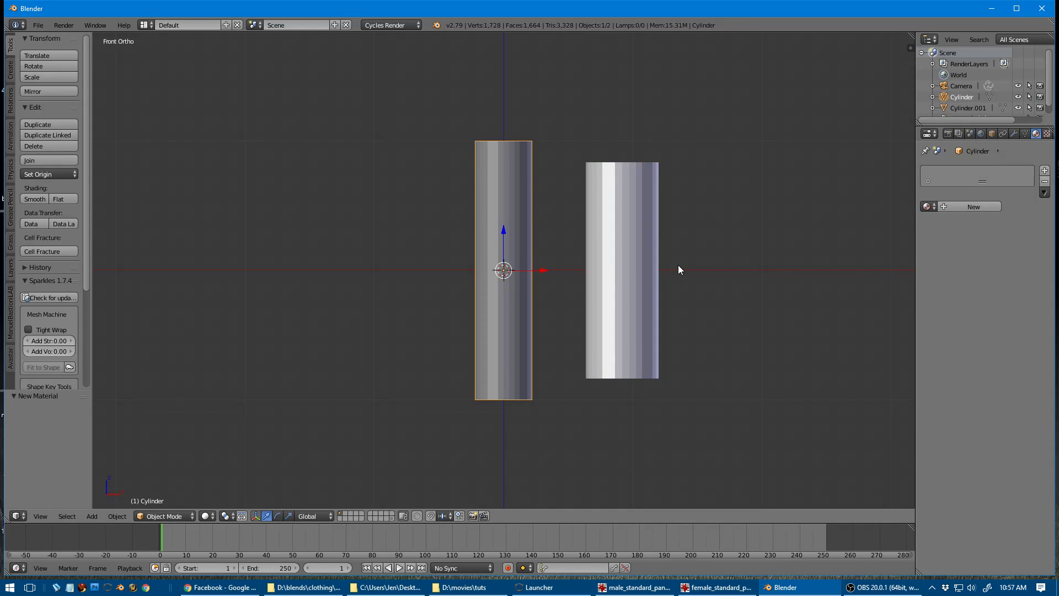
key("shift+a")
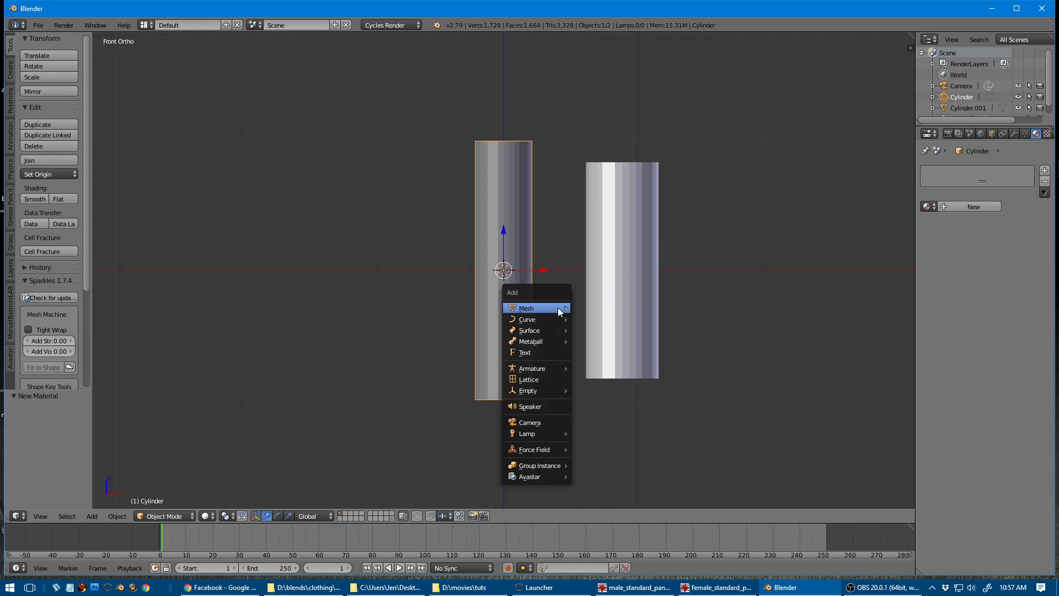
mouse_move(549, 369)
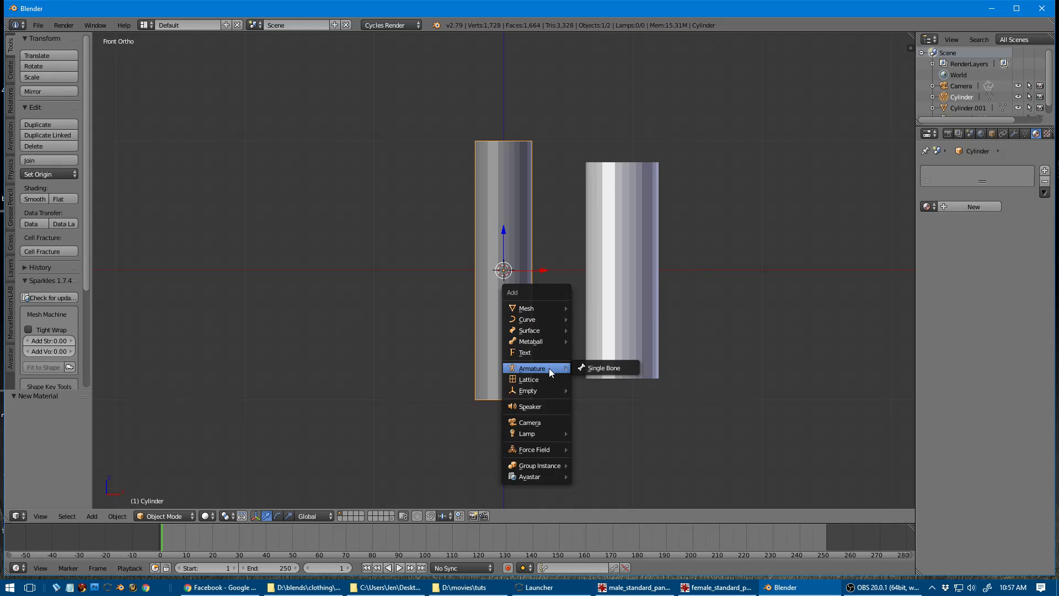
left_click(602, 368)
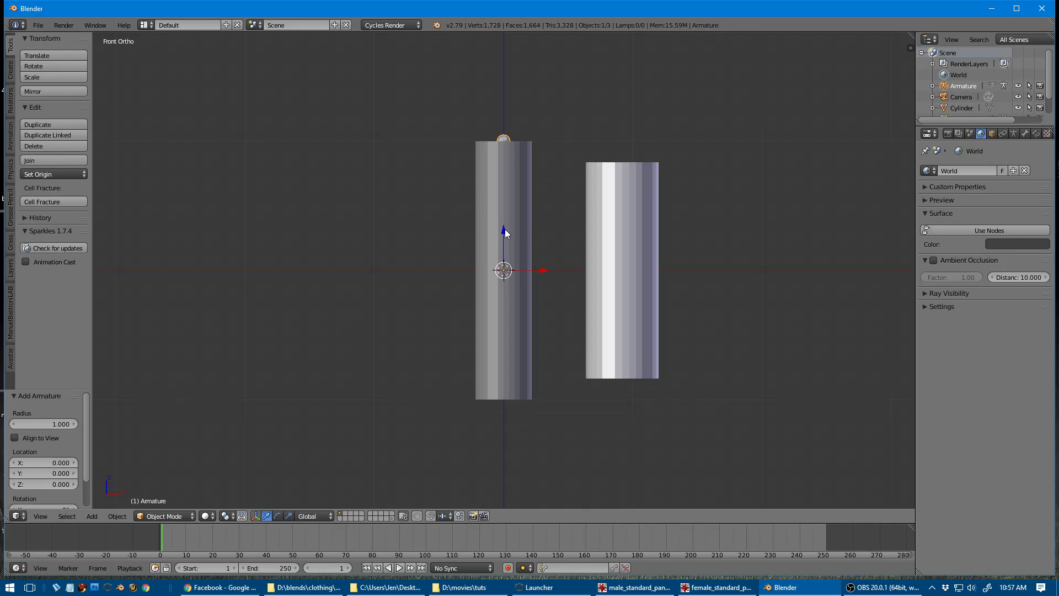
key("z")
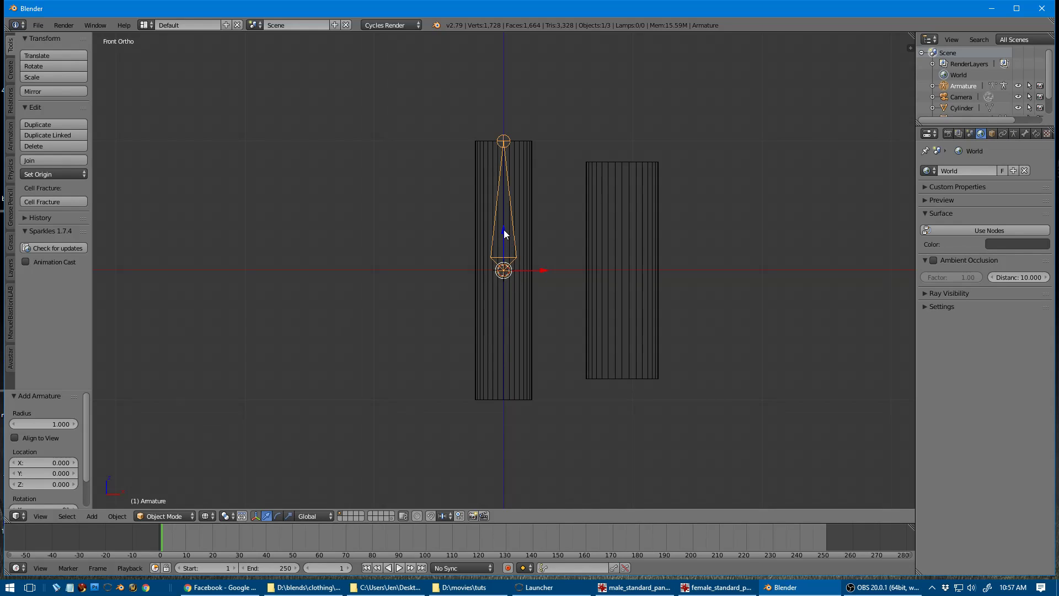
key("g")
key("z")
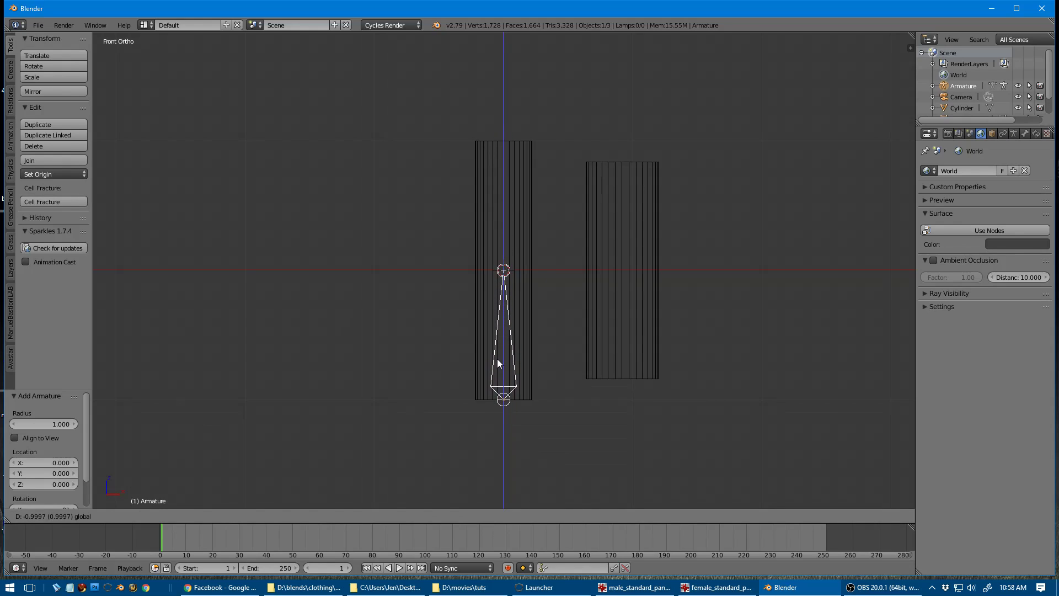
left_click(497, 359)
Step: Extrude a second bone about 1 unit up to the cylinder's top edge, and return to Object Mode with solid shading
key("Tab")
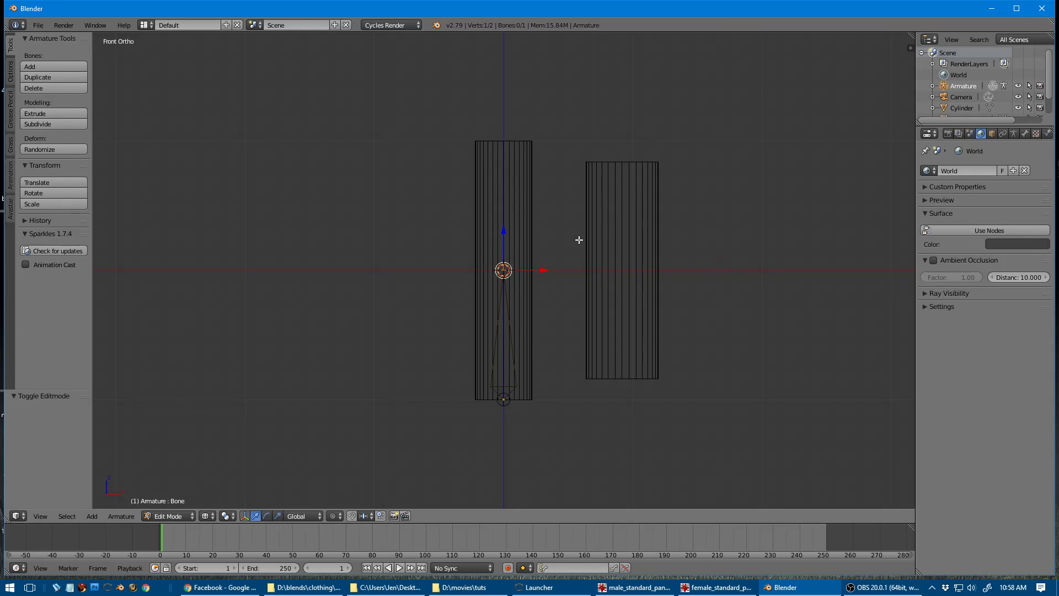
key("e")
right_click(578, 240)
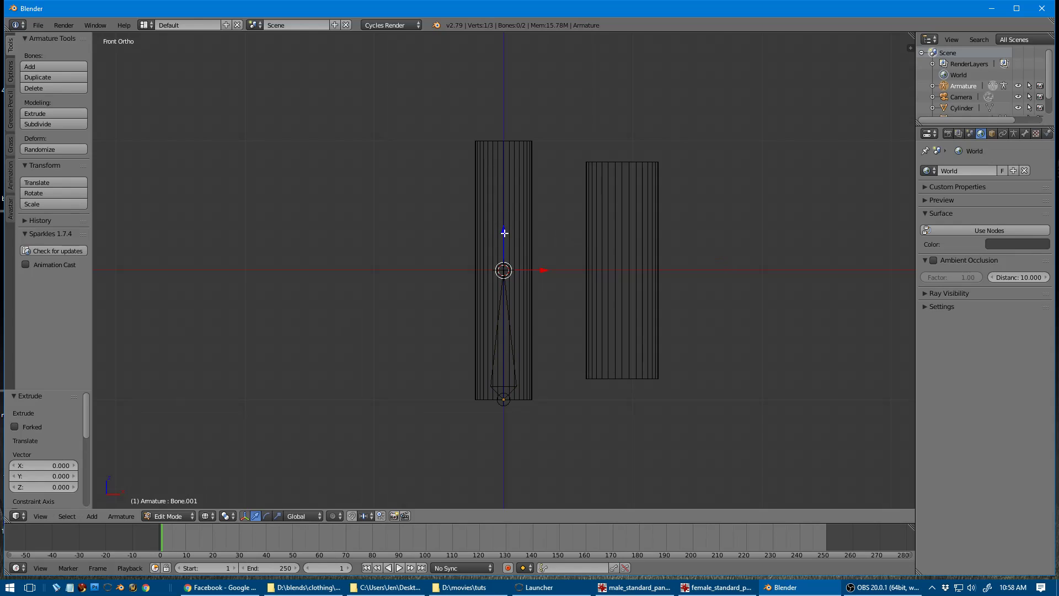
key("g")
key("z")
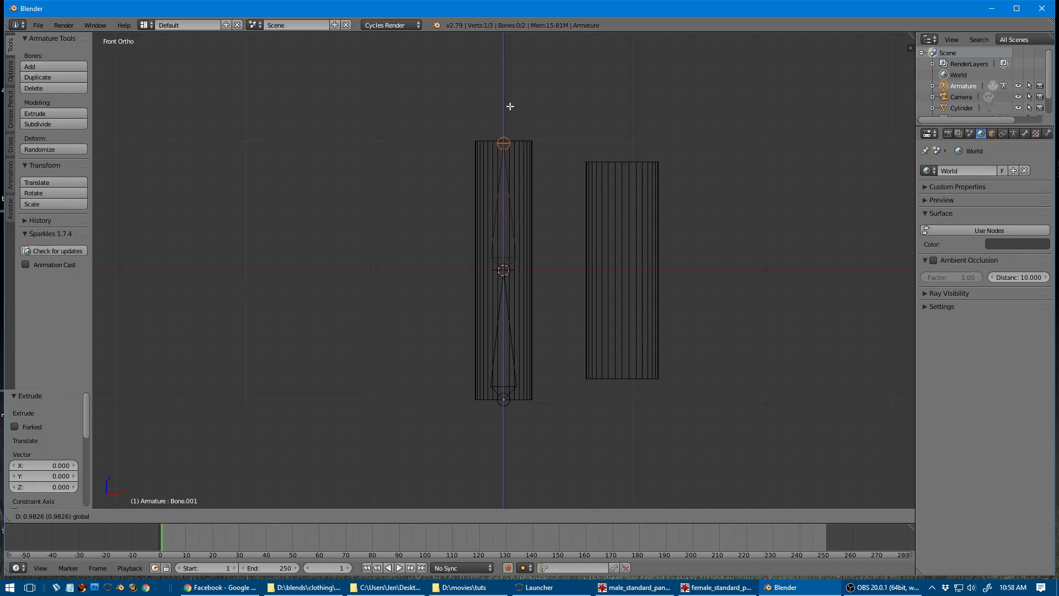
left_click(509, 104)
key("Tab")
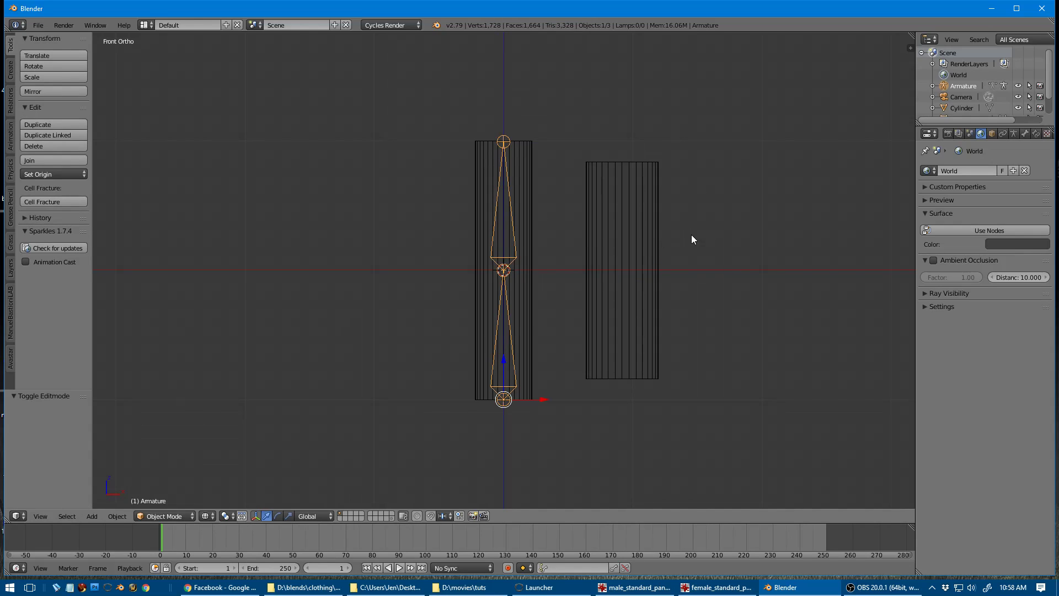
key("z")
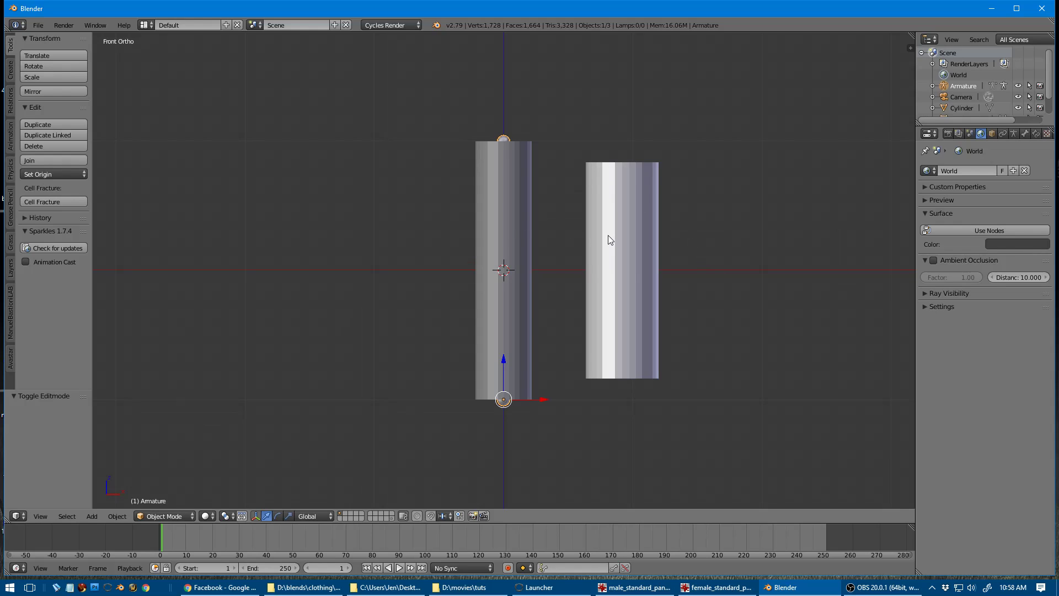
Step: Parent the taller original cylinder to the armature with automatic weights
right_click(516, 192)
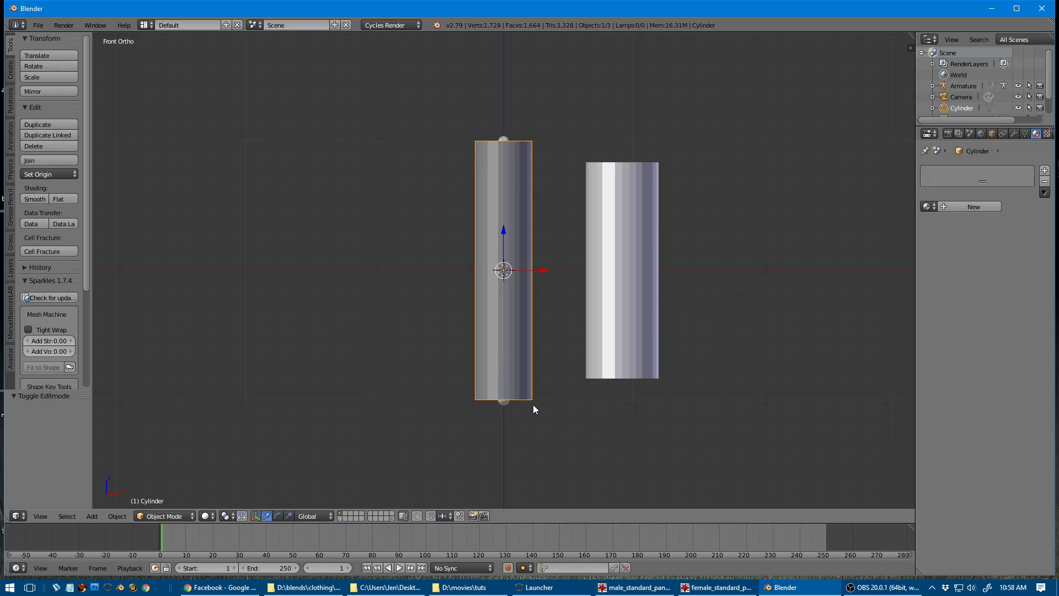
right_click(504, 402, "shift")
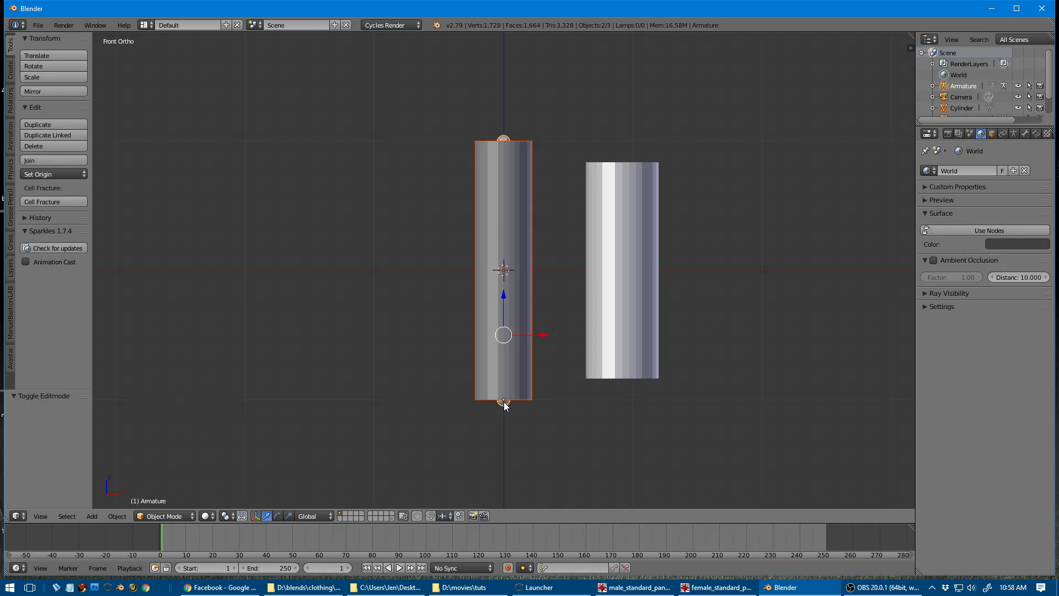
key("ctrl+p")
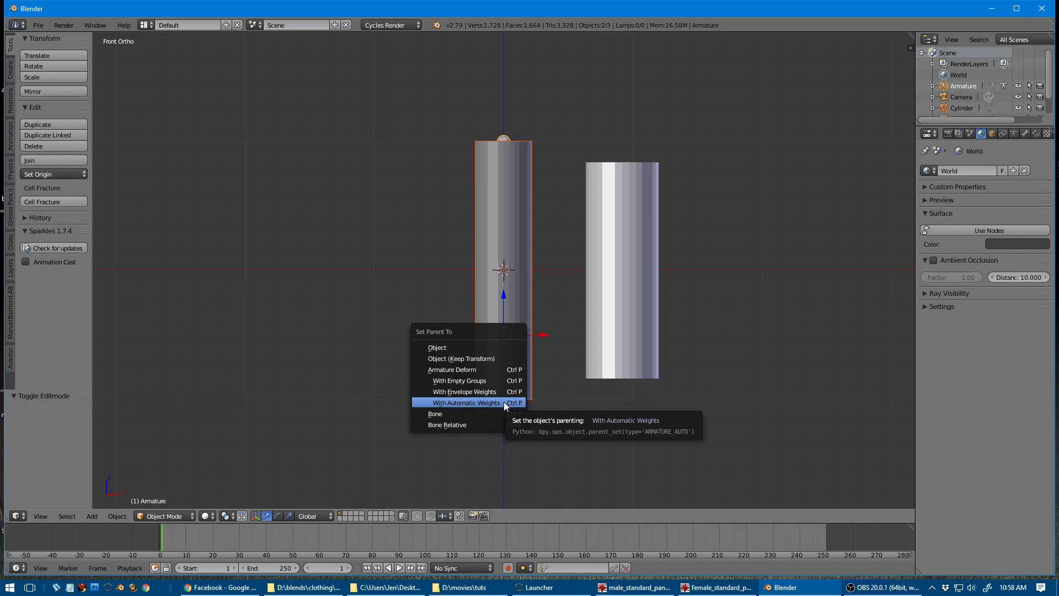
left_click(476, 402)
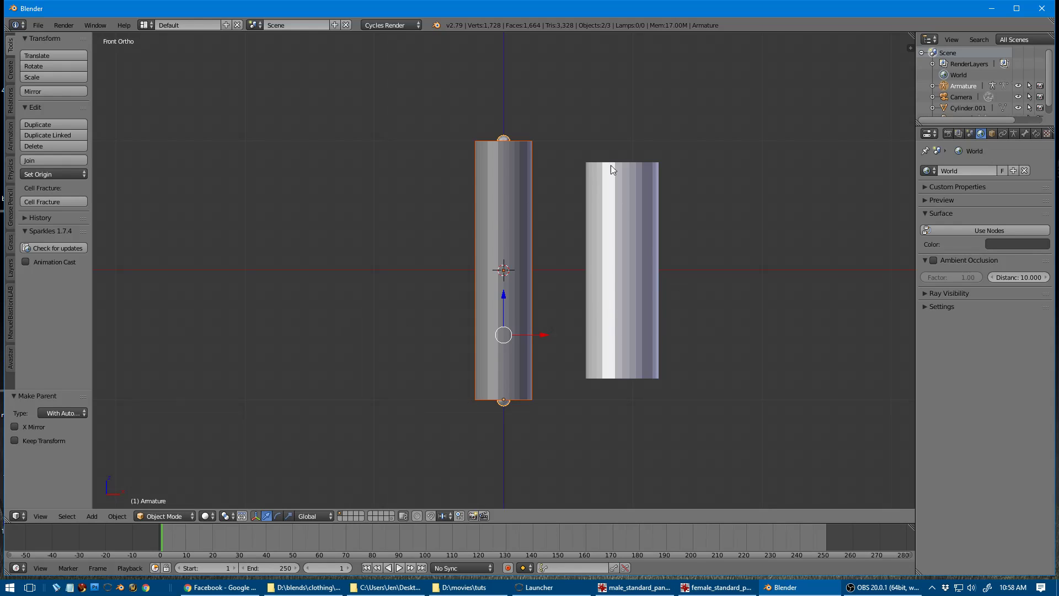
Step: Examine the Bone and Bone.001 vertex group weights on the taller cylinder in Weight Paint mode, and return to Object Mode
right_click(513, 203)
left_click(1036, 134)
left_click(1025, 134)
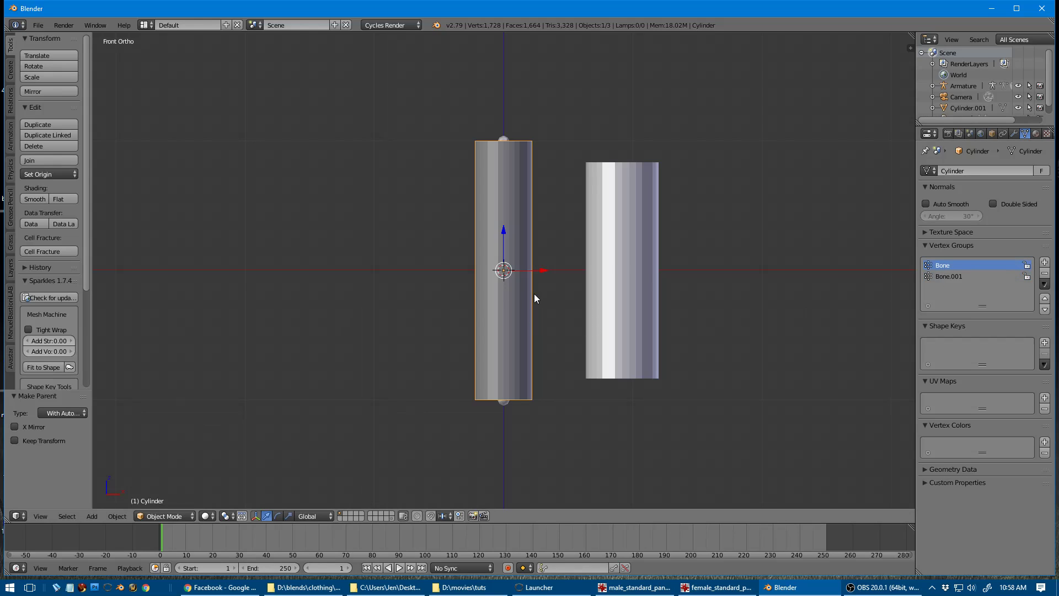
left_click(161, 516)
left_click(165, 467)
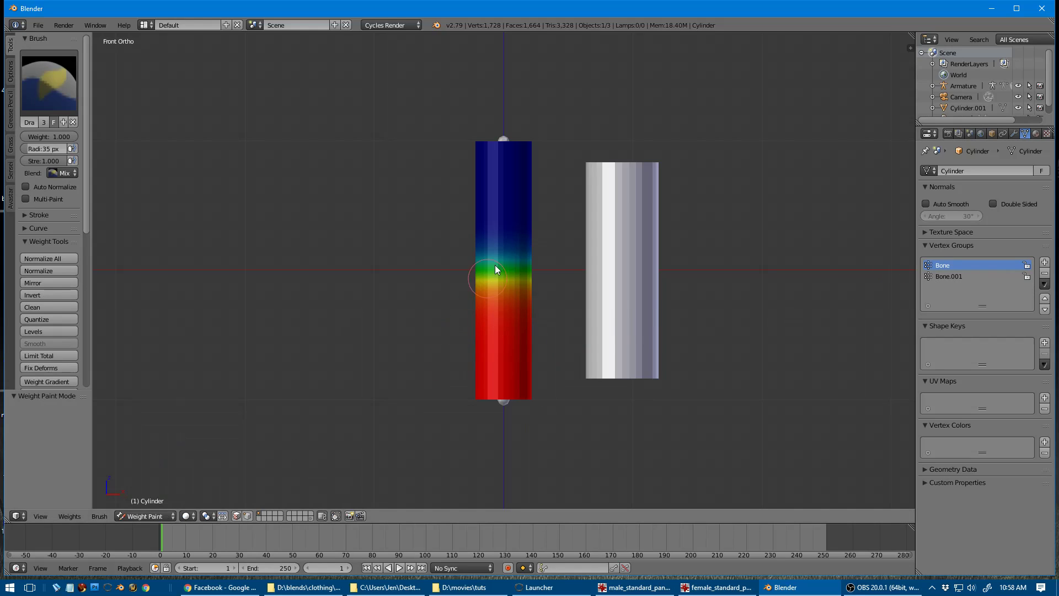
left_click(944, 276)
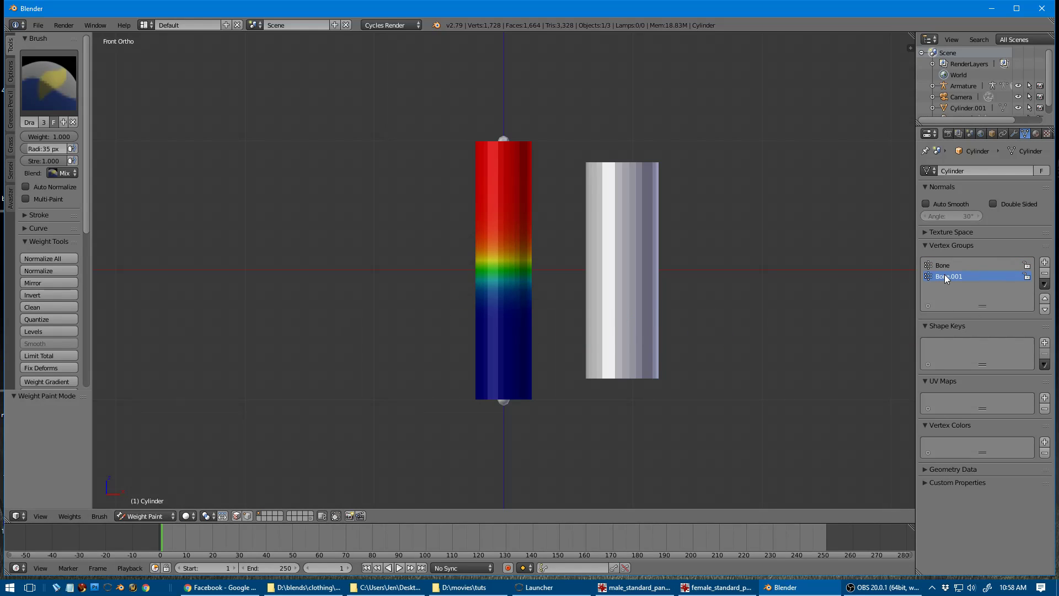
left_click(944, 266)
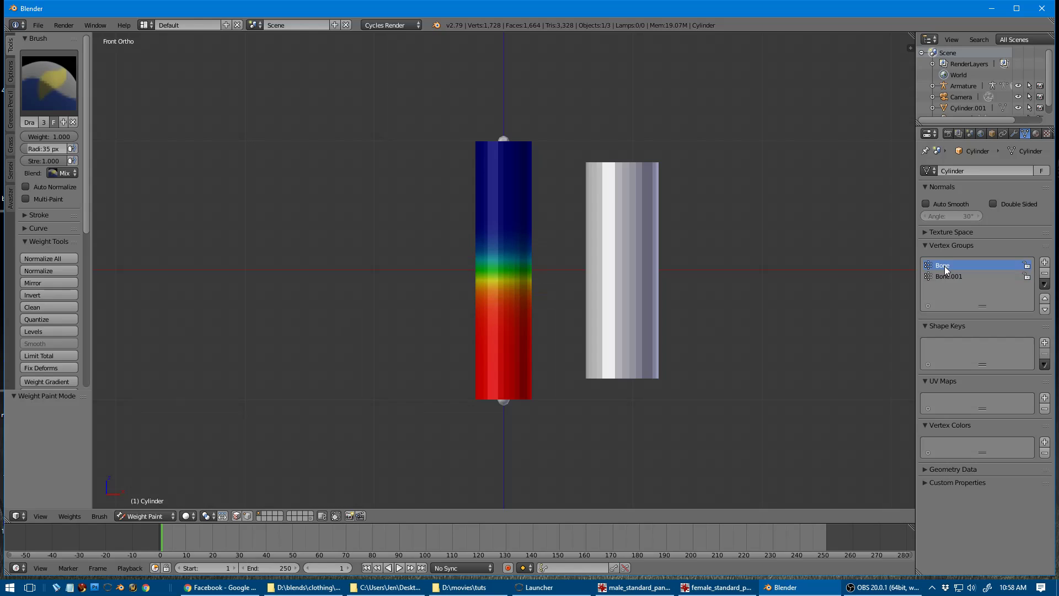
left_click(944, 277)
left_click(149, 517)
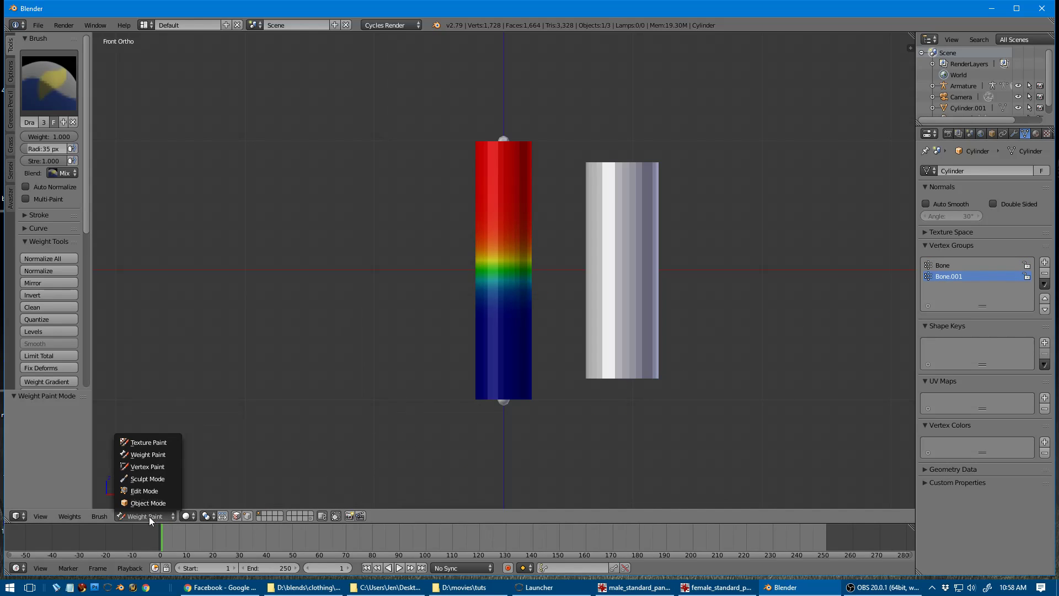
left_click(149, 505)
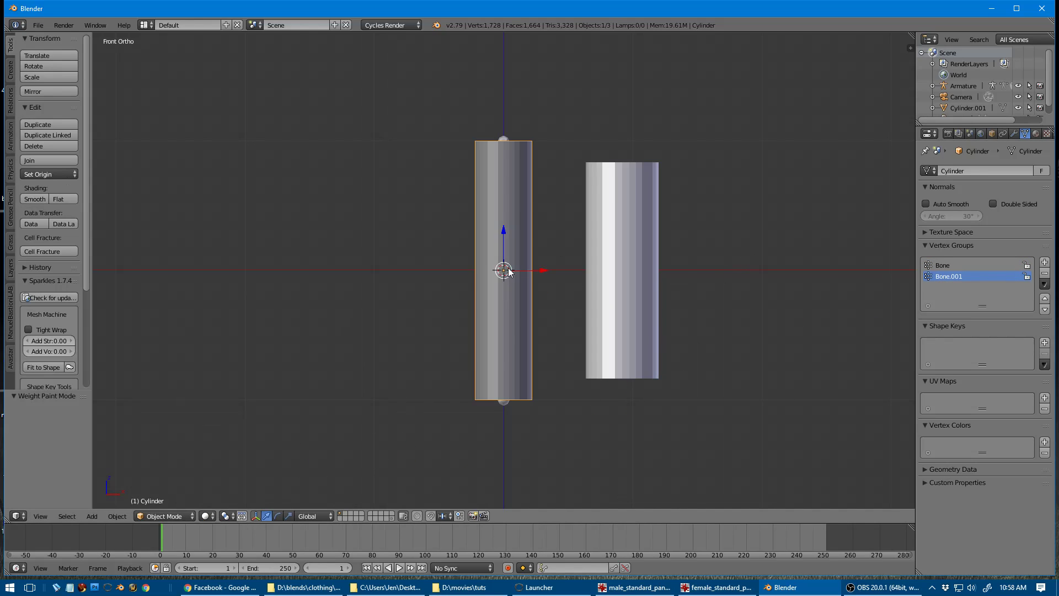
Step: Select the armature and switch it to Pose Mode
right_click(504, 401)
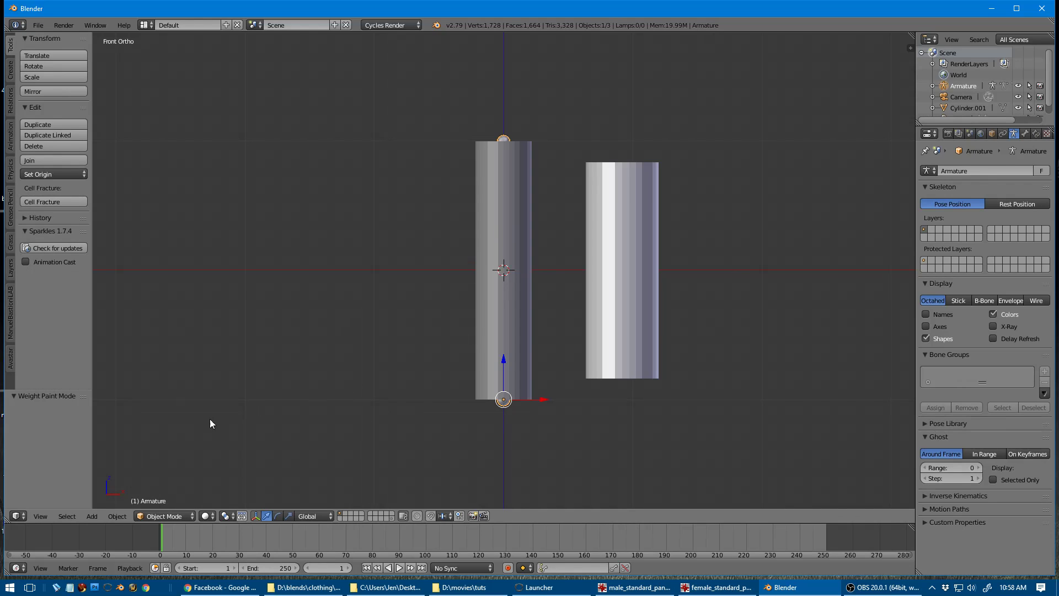
left_click(175, 516)
left_click(181, 479)
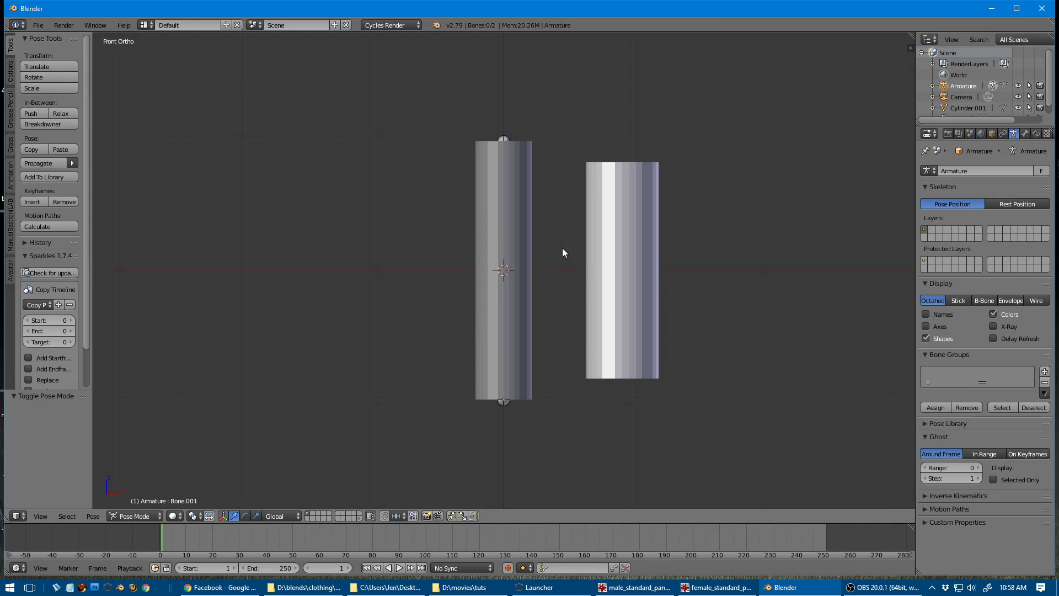
Step: Try bending the taller cylinder by rotating the upper bone about 31° around global Y, and cancel the rotation
key("z")
right_click(514, 250)
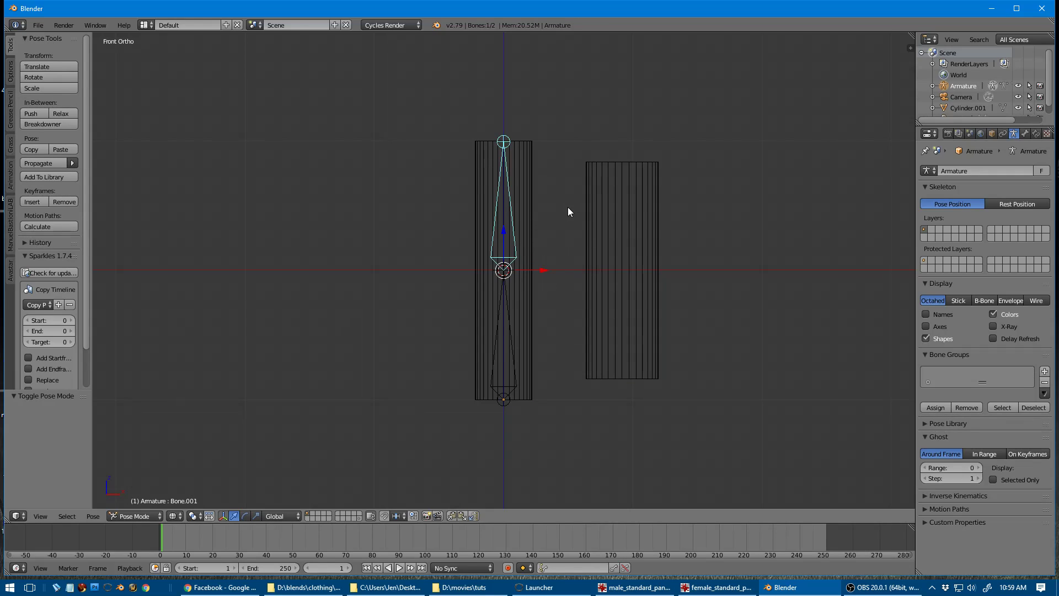
key("z")
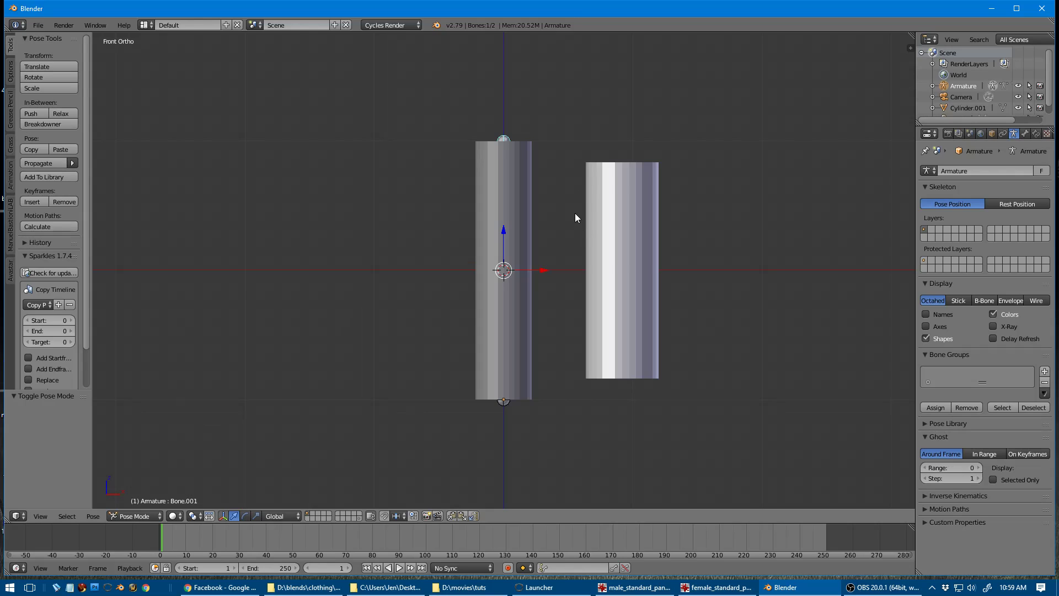
key("r")
key("y")
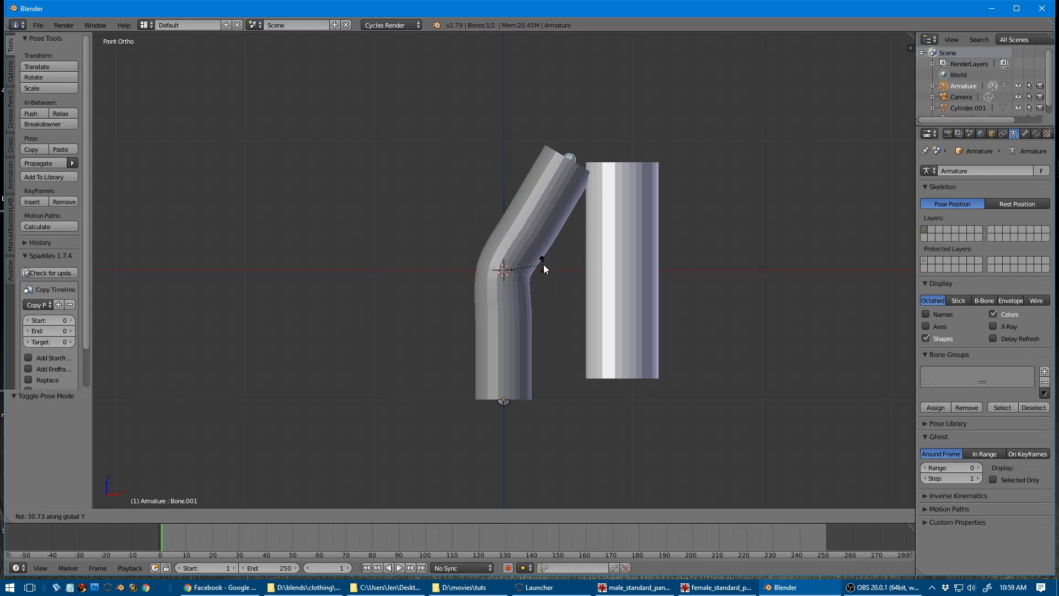
key("Escape")
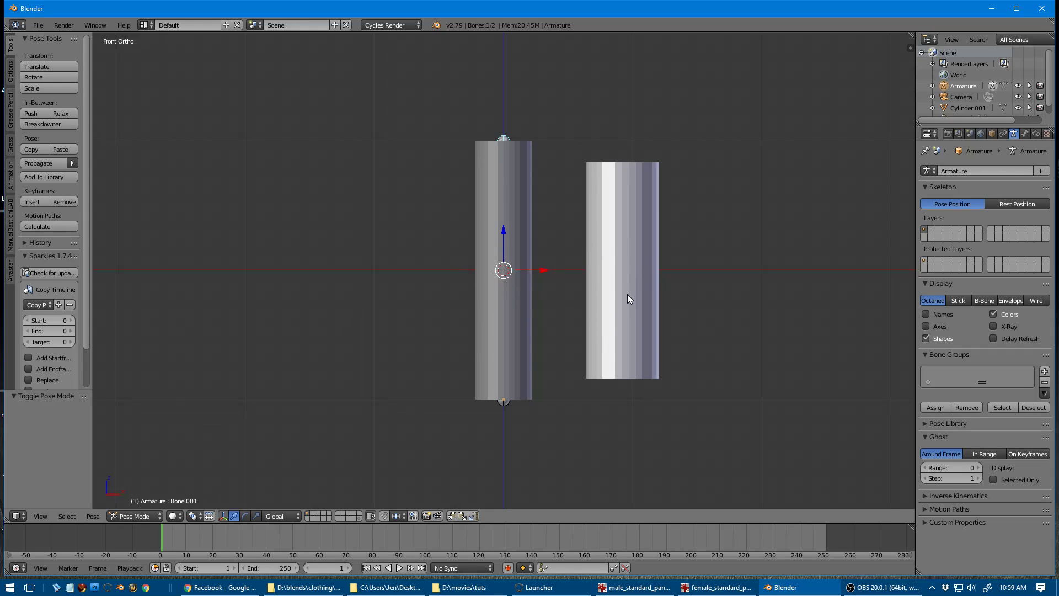
Step: Move the wider cylinder about -0.91 along X so that it encloses the taller cylinder
right_click(621, 281)
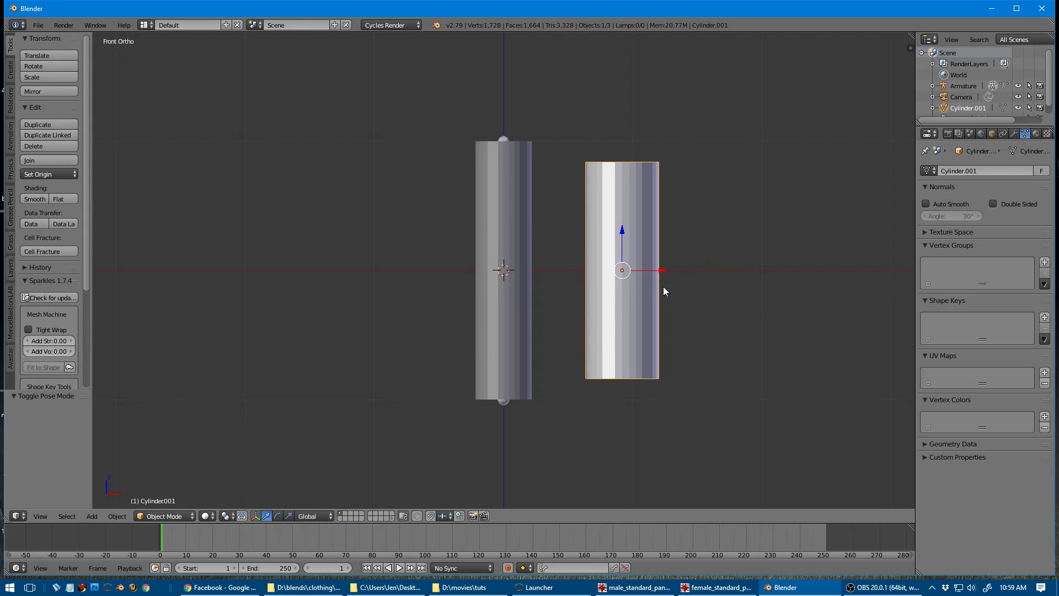
left_click_drag(662, 272, 544, 274)
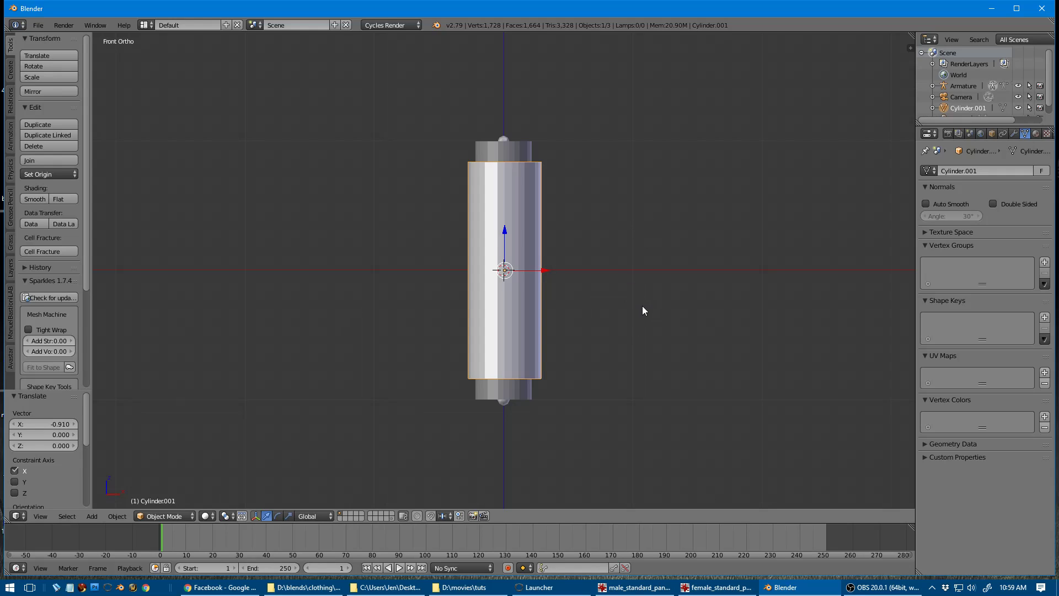
middle_click_drag(653, 312, 687, 274)
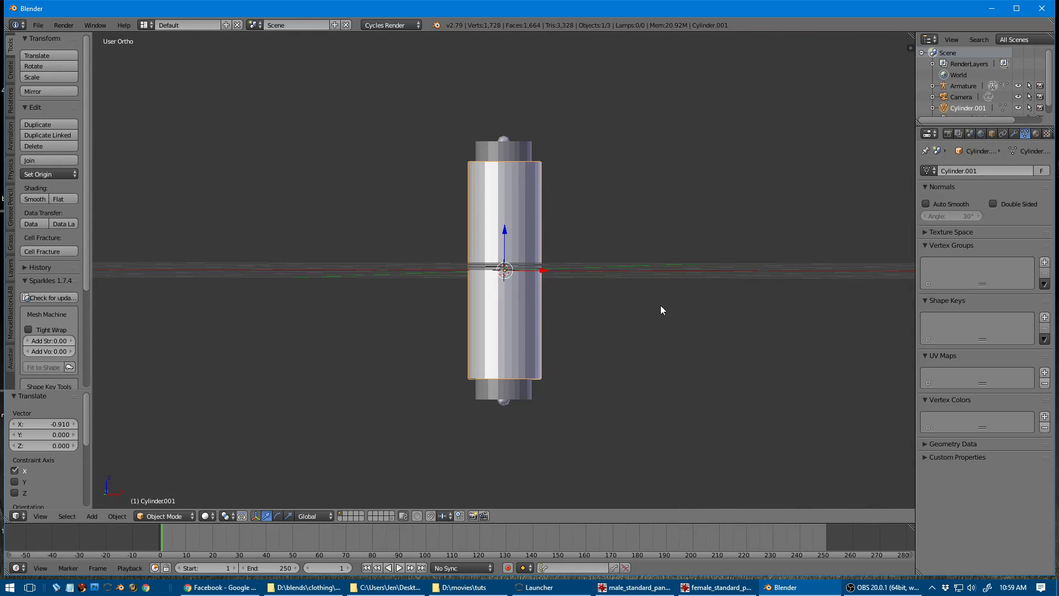
right_click(516, 396, "shift")
key("ctrl+Tab")
right_click(517, 394)
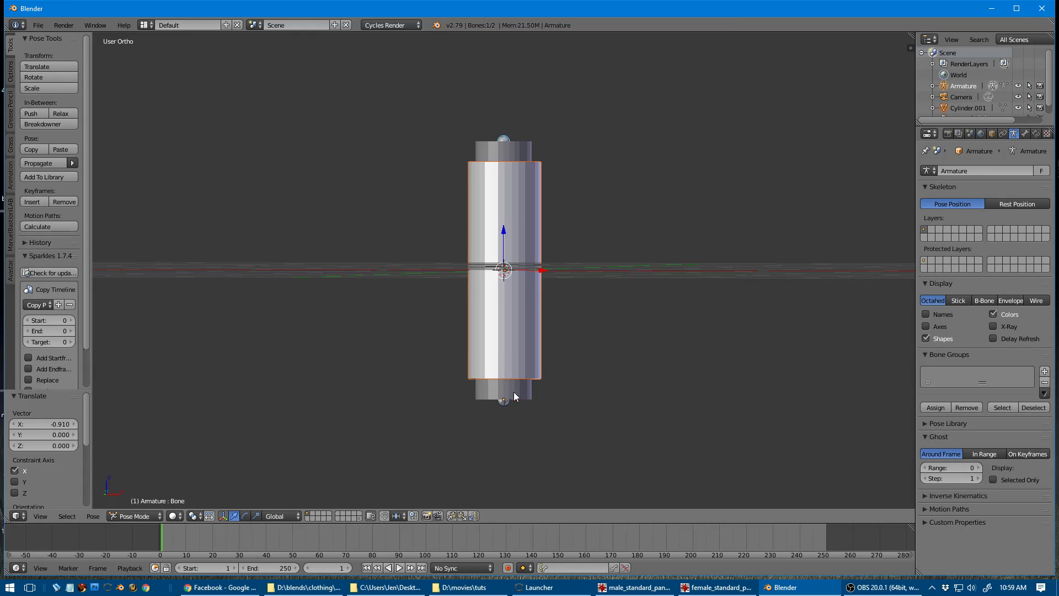
right_click(521, 388)
right_click(485, 390)
right_click(481, 385)
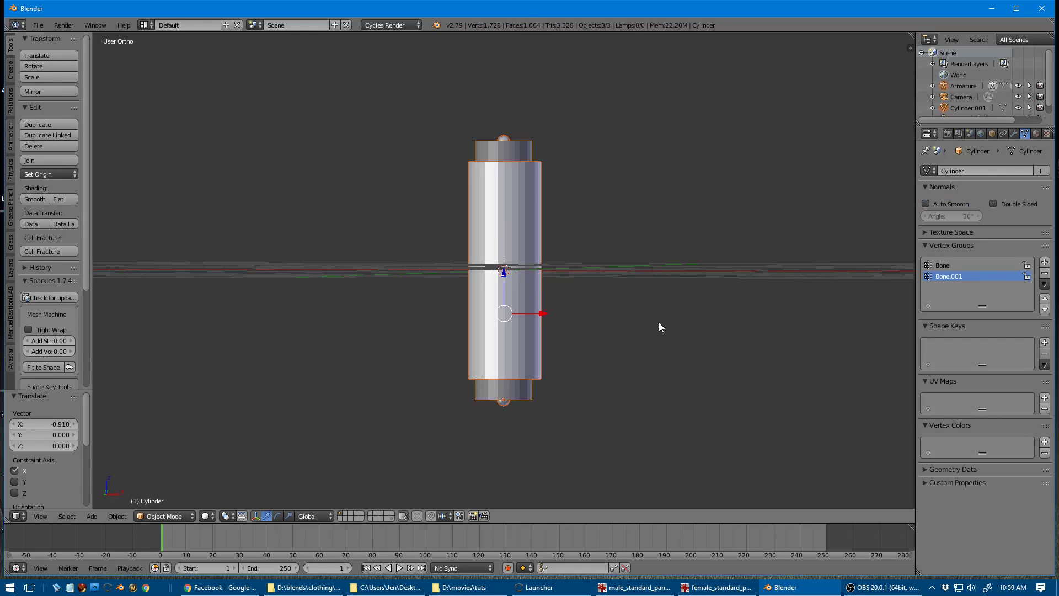
key("ctrl+p")
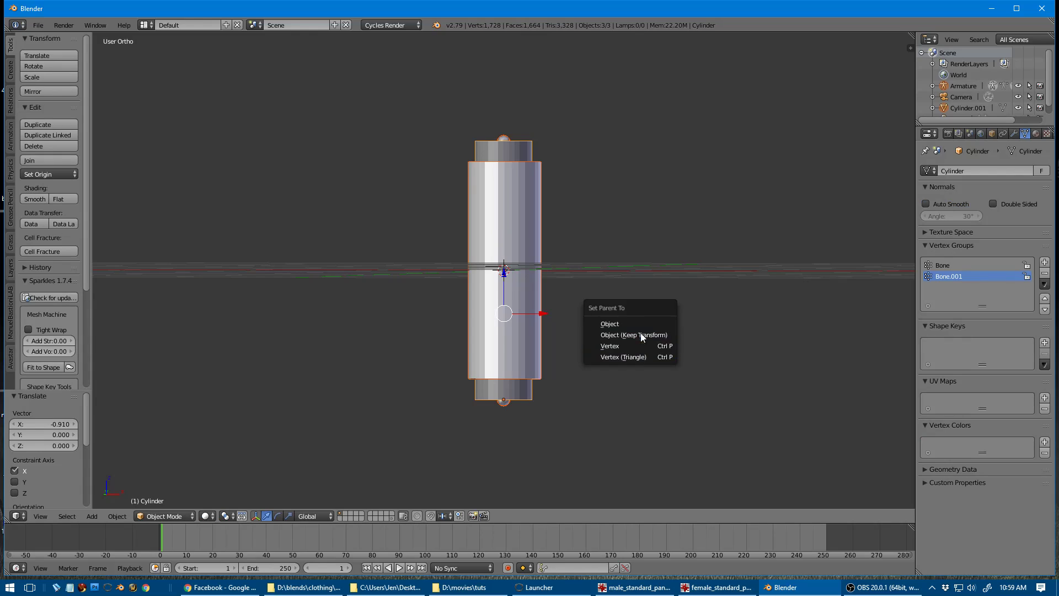
left_click(632, 322)
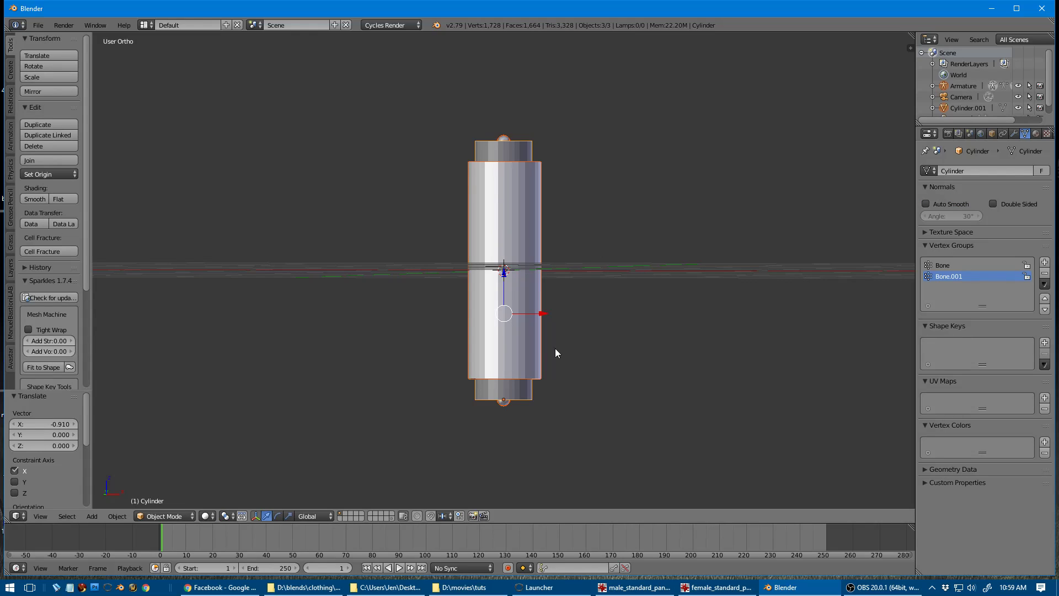
Step: Parent the wider cylinder to the armature with automatic weights
right_click(532, 346)
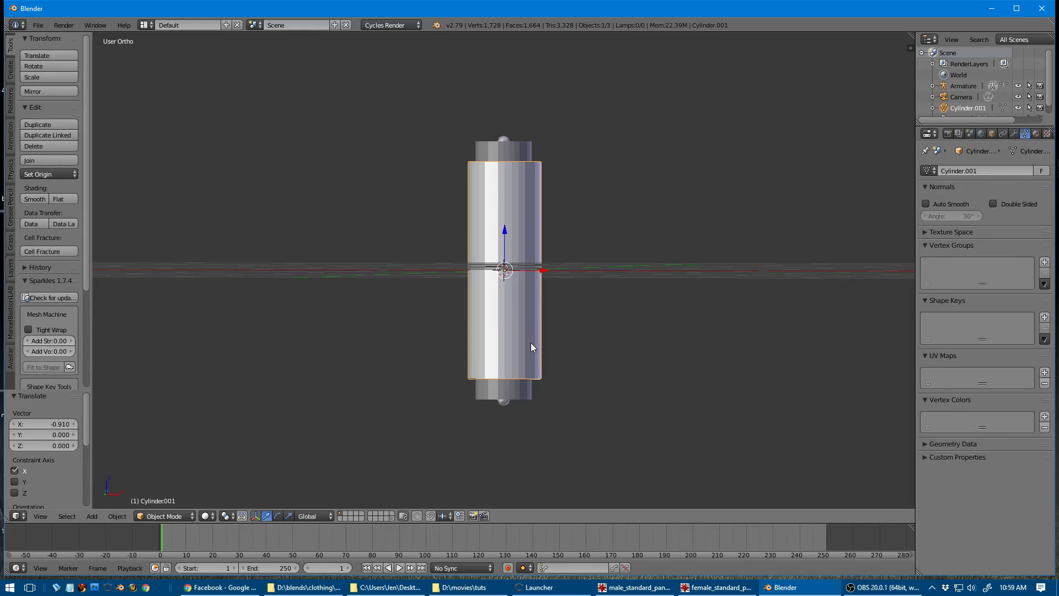
right_click(507, 401)
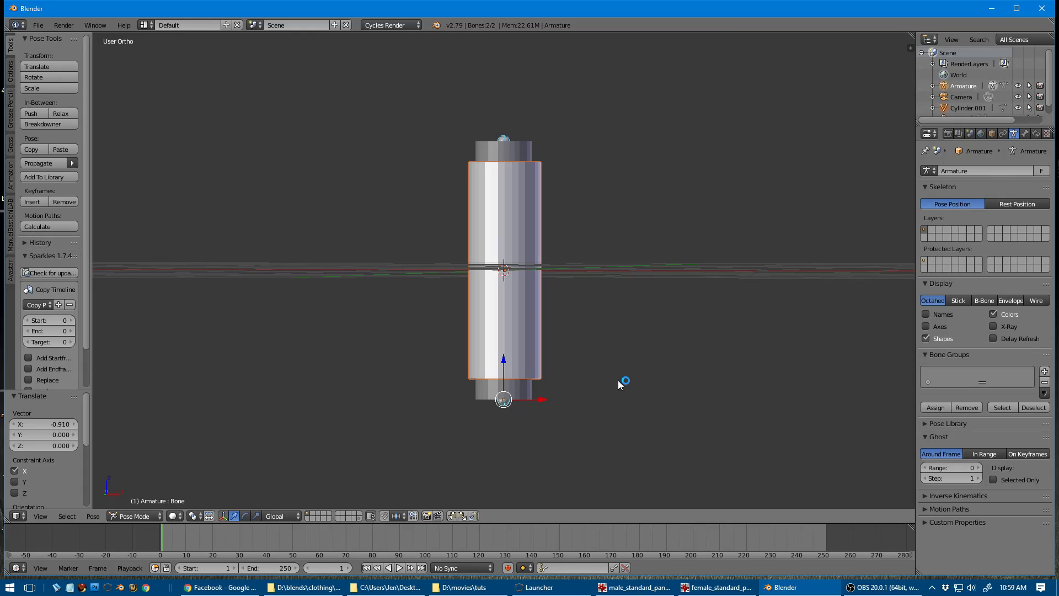
key("ctrl+p")
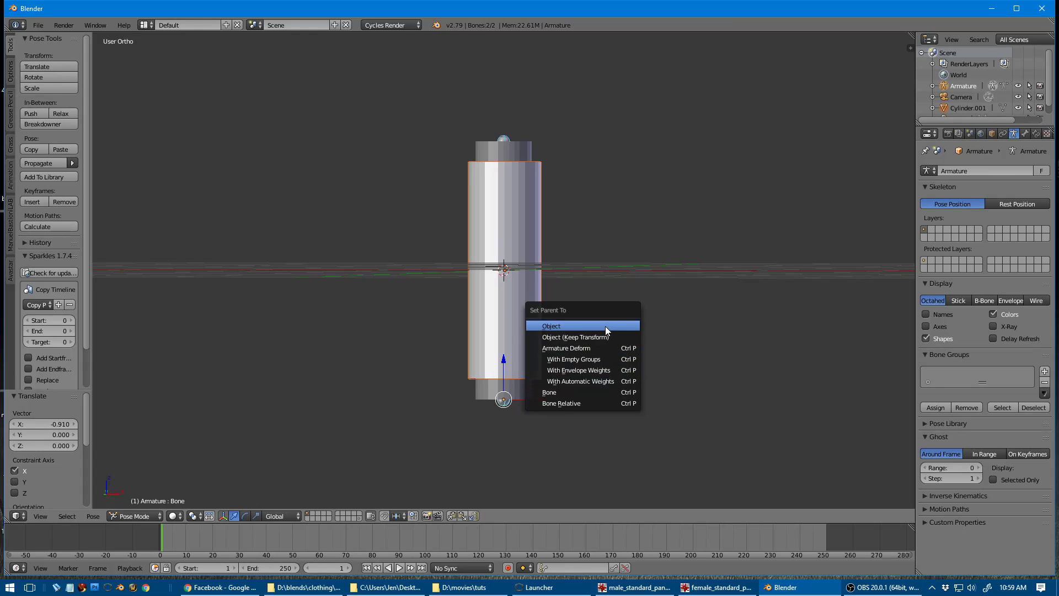
left_click(571, 381)
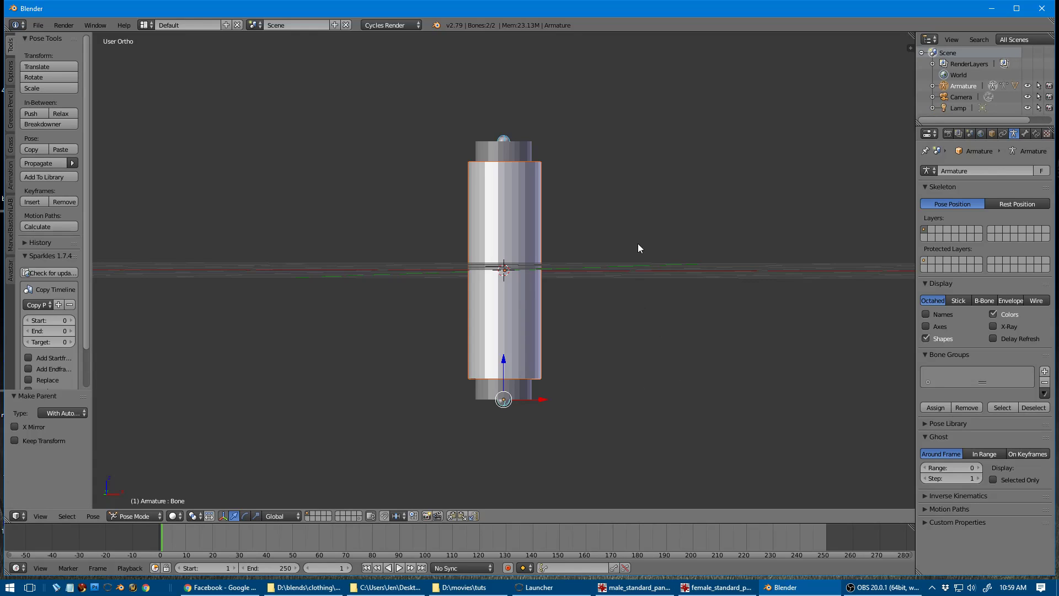
Step: Examine the Bone and Bone.001 vertex group weights on the wider cylinder in Weight Paint mode, and return to Object Mode
right_click(521, 192)
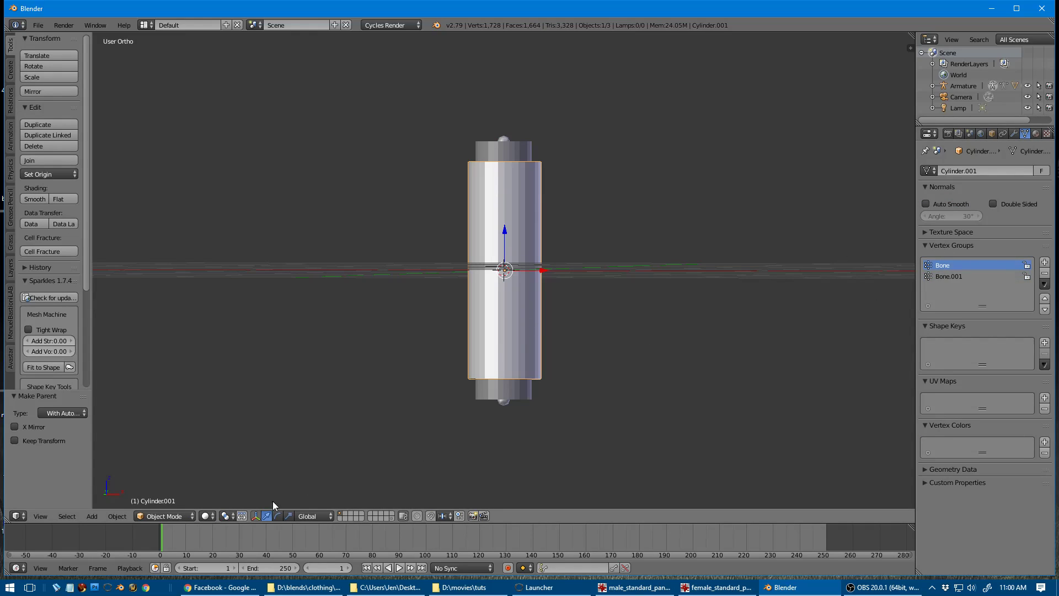
left_click(176, 514)
left_click(177, 452)
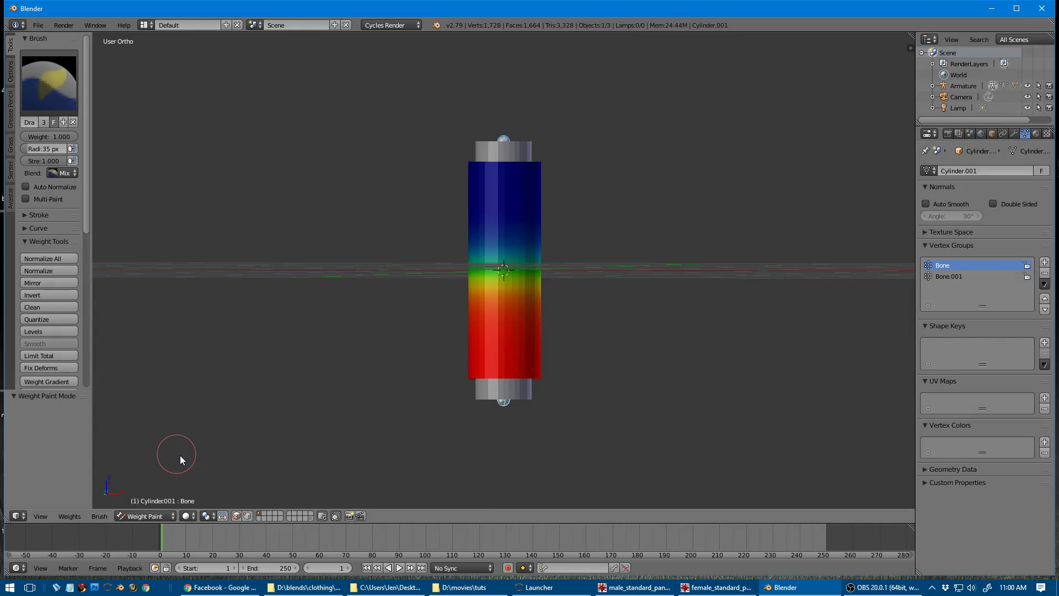
left_click(957, 276)
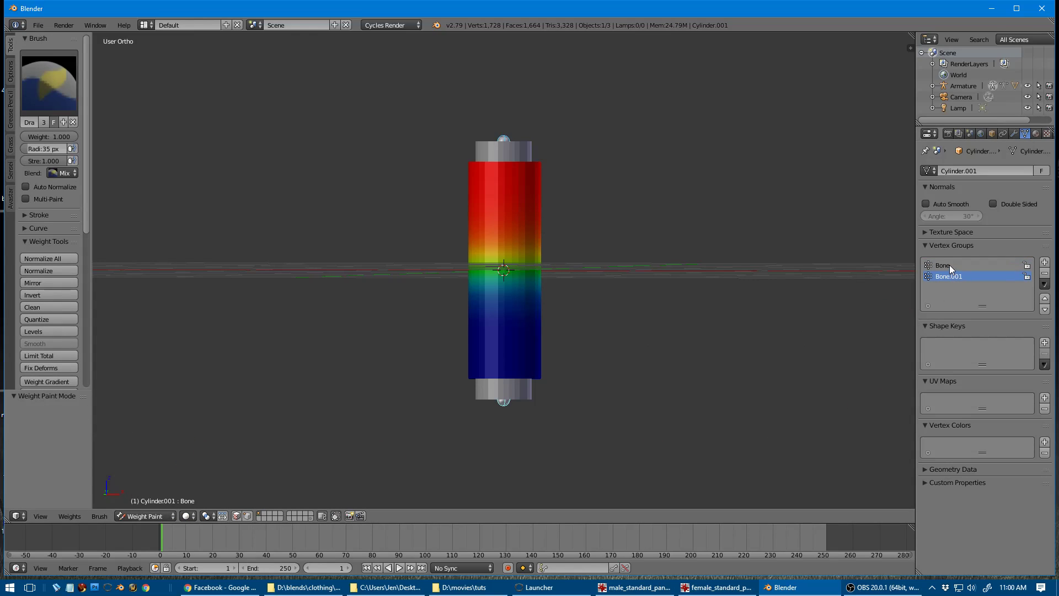
left_click(949, 266)
left_click(944, 278)
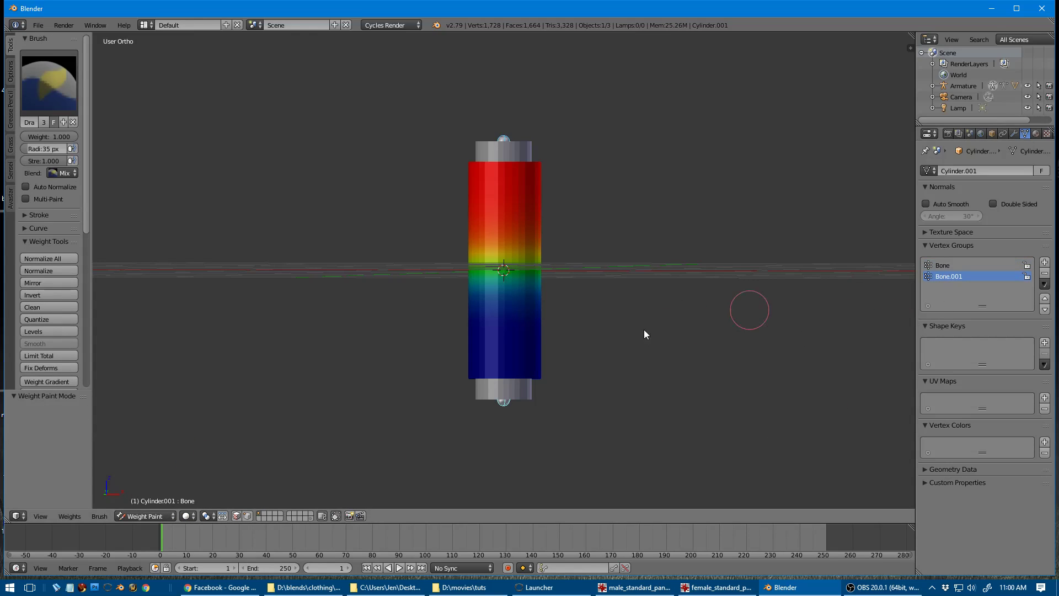
left_click(140, 519)
left_click(147, 502)
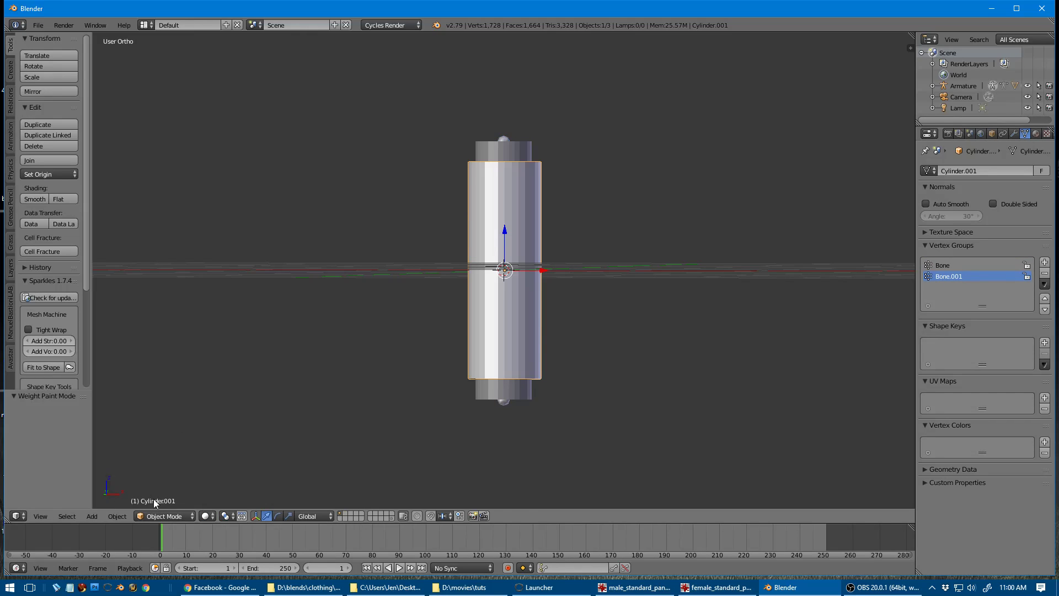
Step: Try bending both cylinders together by rotating the upper bone around global Y in solid shading, and cancel the rotation
right_click(504, 401)
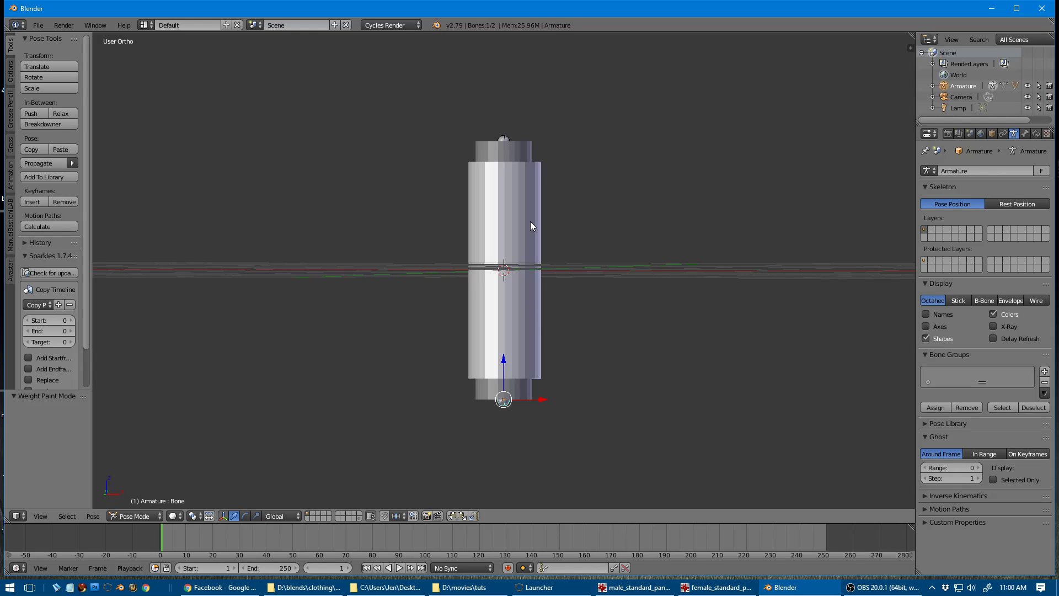
key("z")
right_click(509, 208)
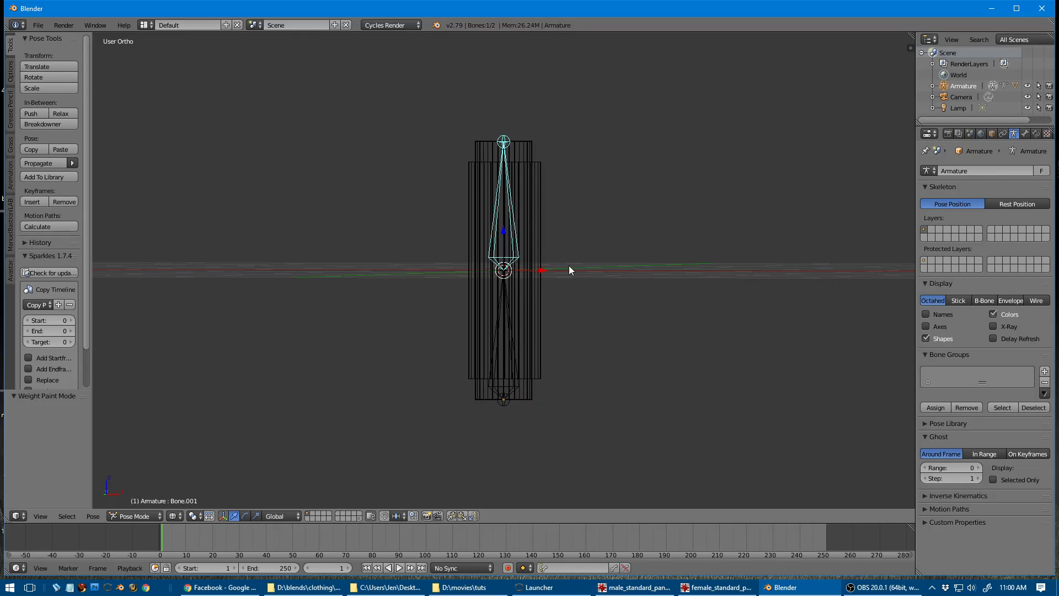
key("z")
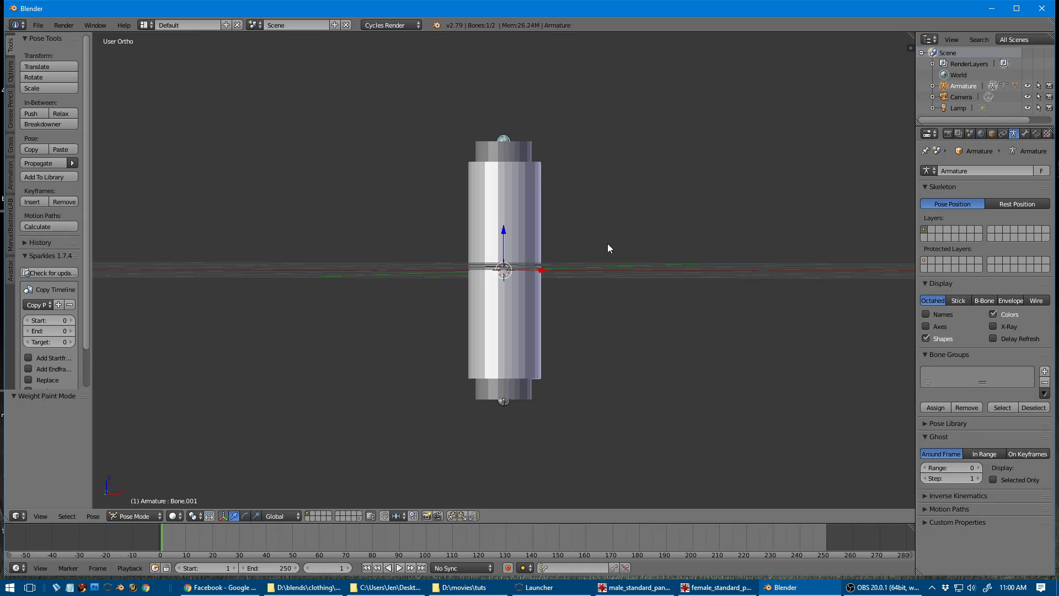
key("r")
key("y")
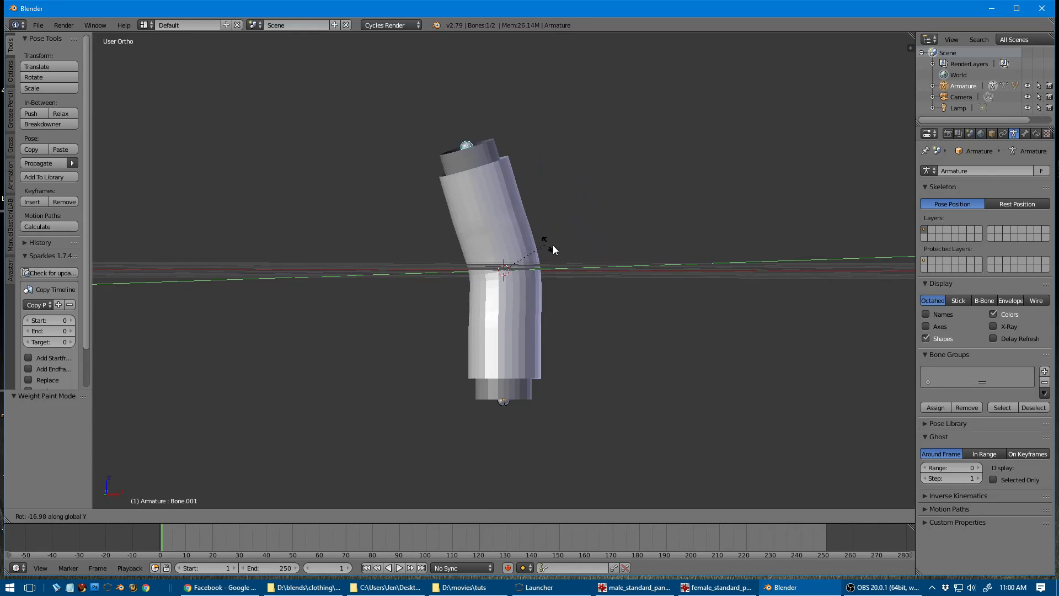
right_click(573, 283)
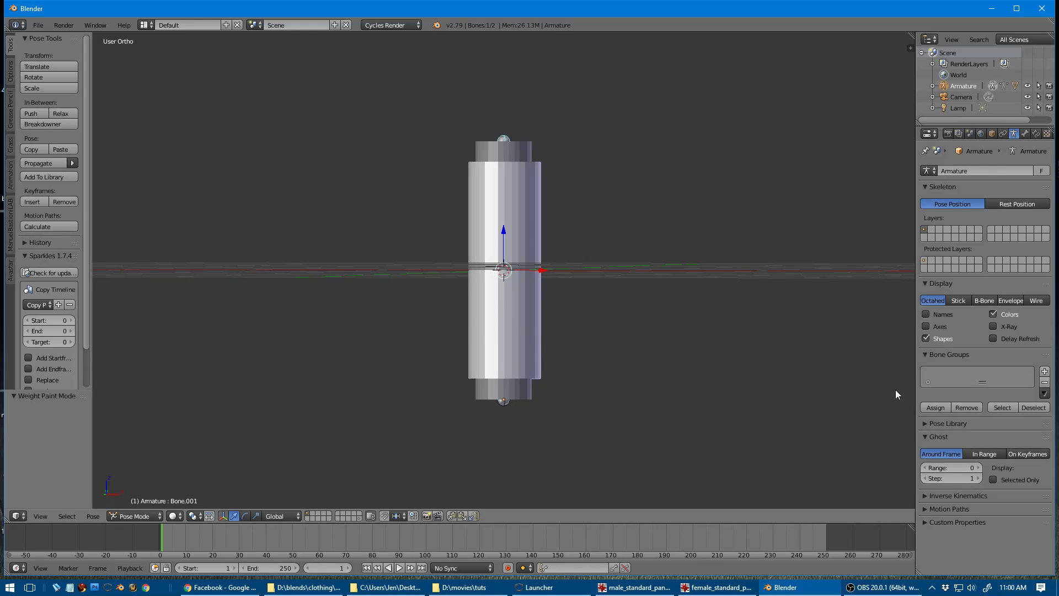